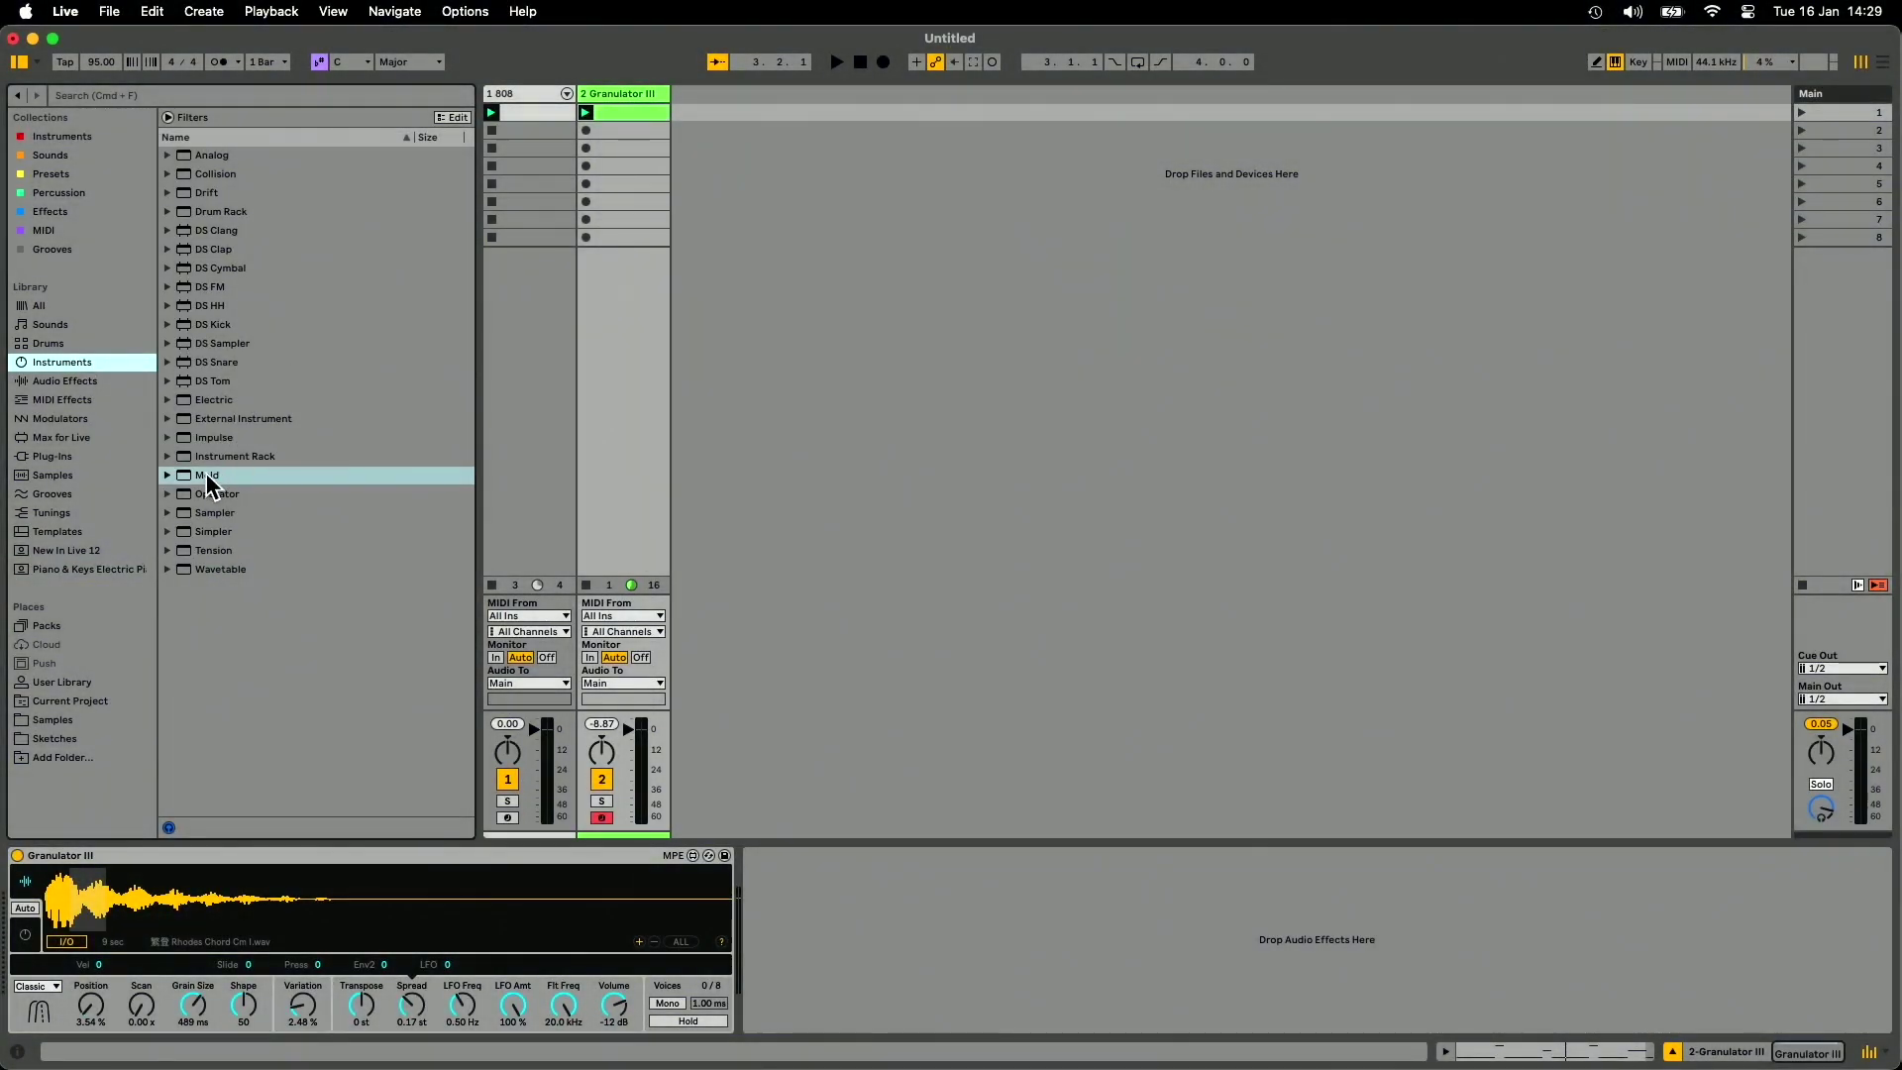
# Drag Meld from the Instruments browser into the Session area to create MIDI track 3 Meld.
pyautogui.moveTo(204, 473); pyautogui.dragTo(741, 260)
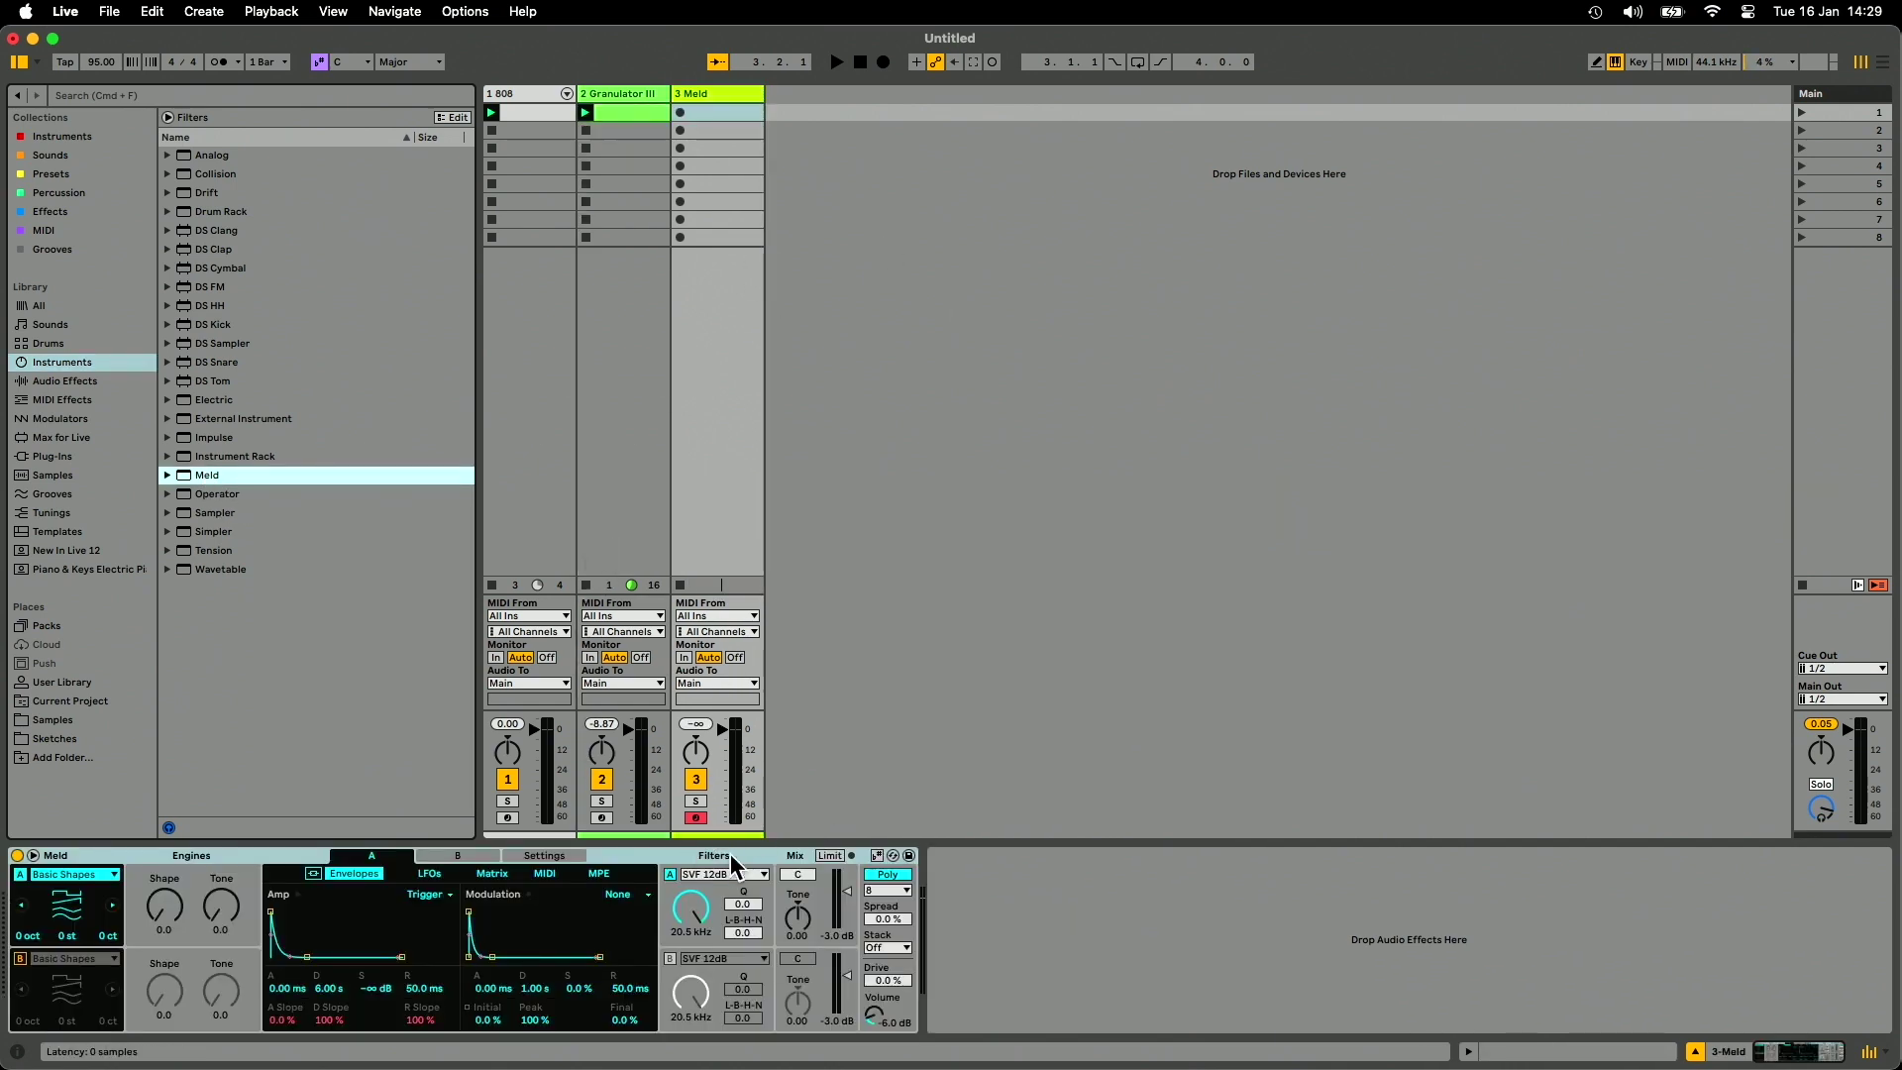
# Keep Meld's engine A on Basic Shapes, audition a note, and raise Shape to 51.6.
pyautogui.click(1022, 903)
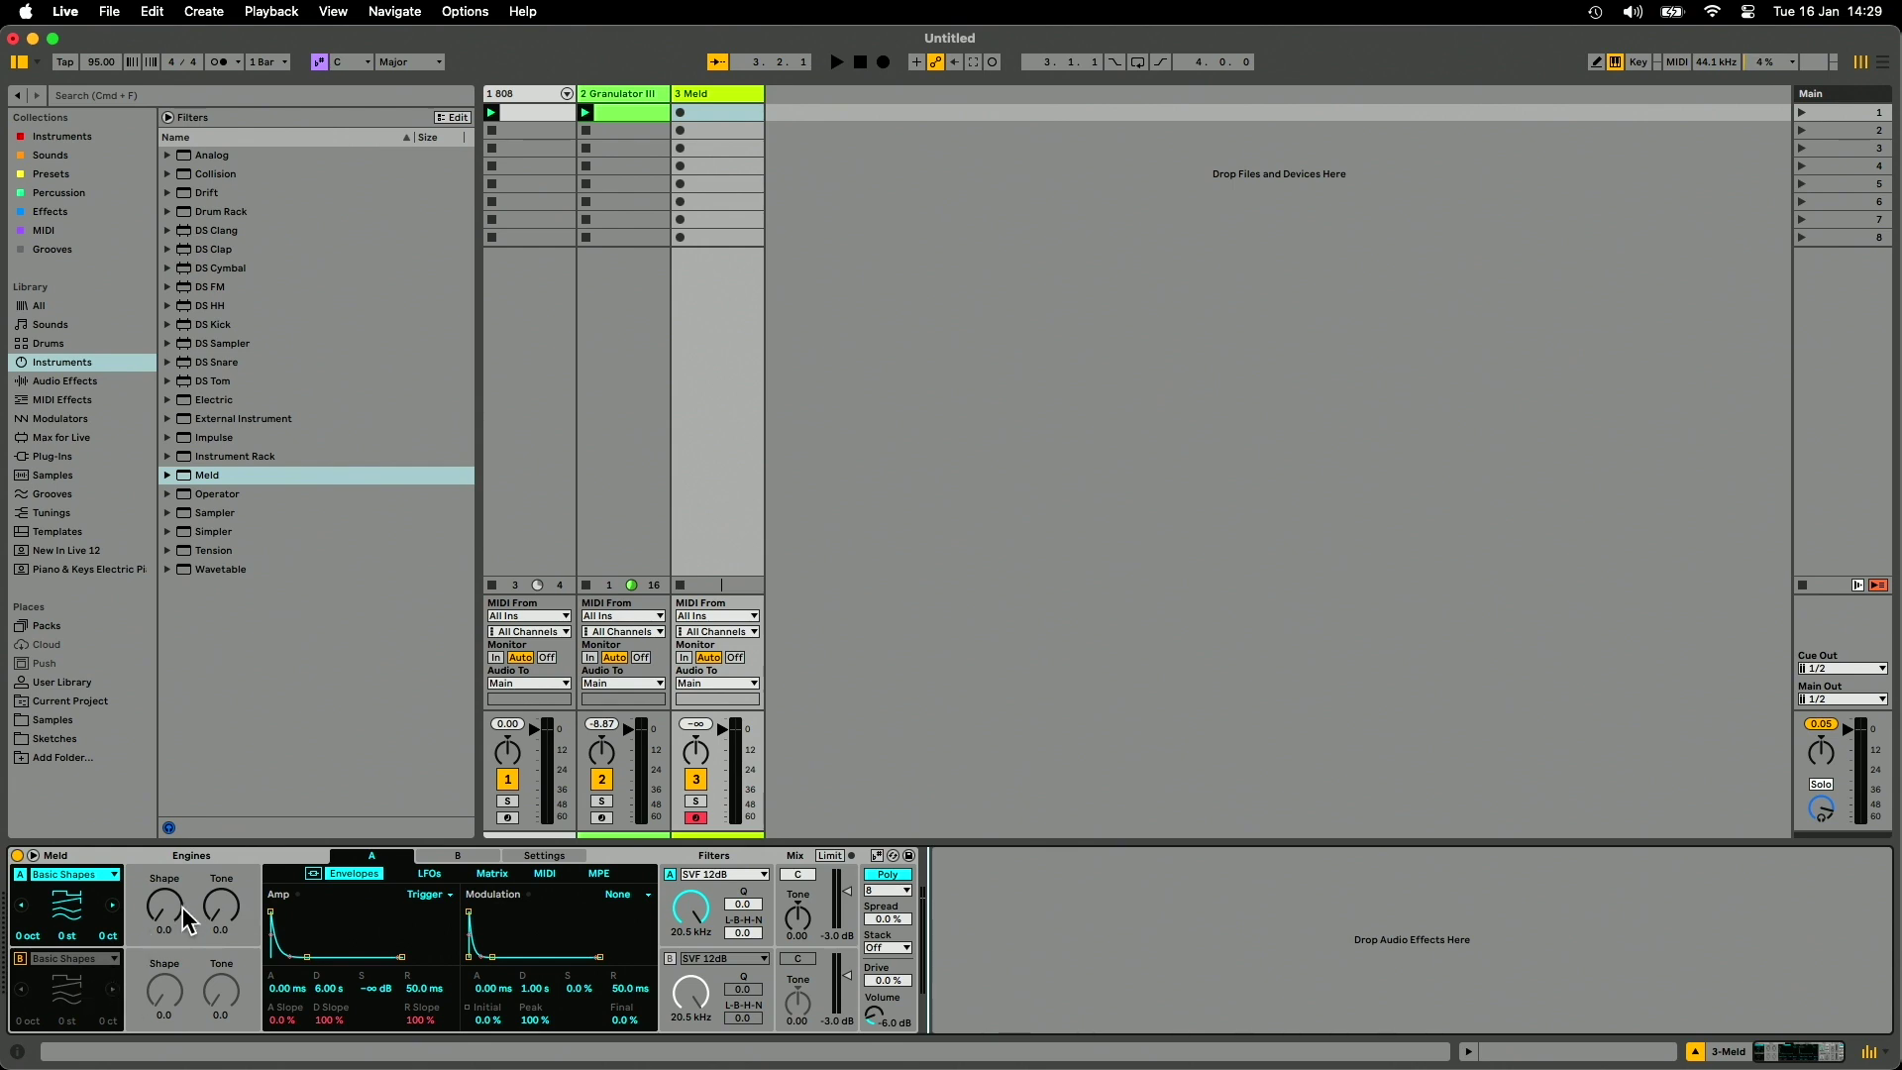
pyautogui.click(115, 876)
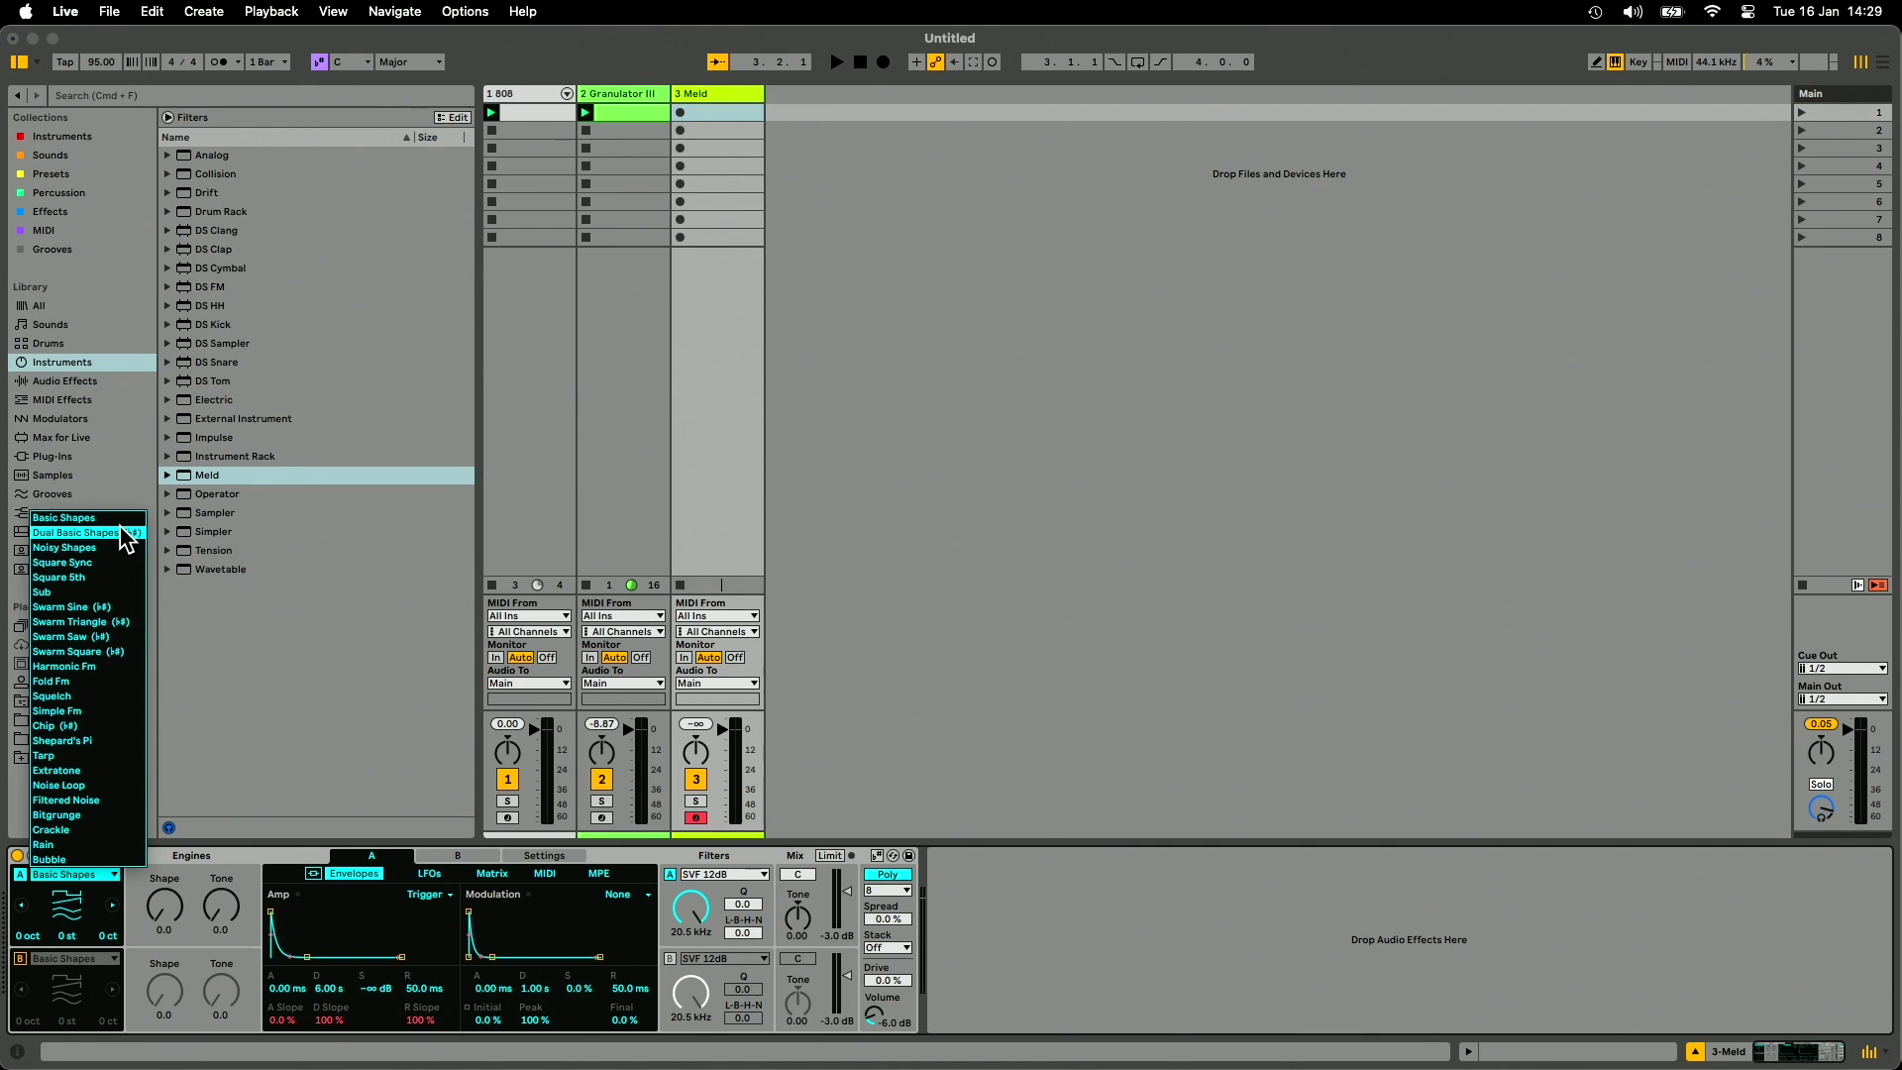
pyautogui.click(193, 874)
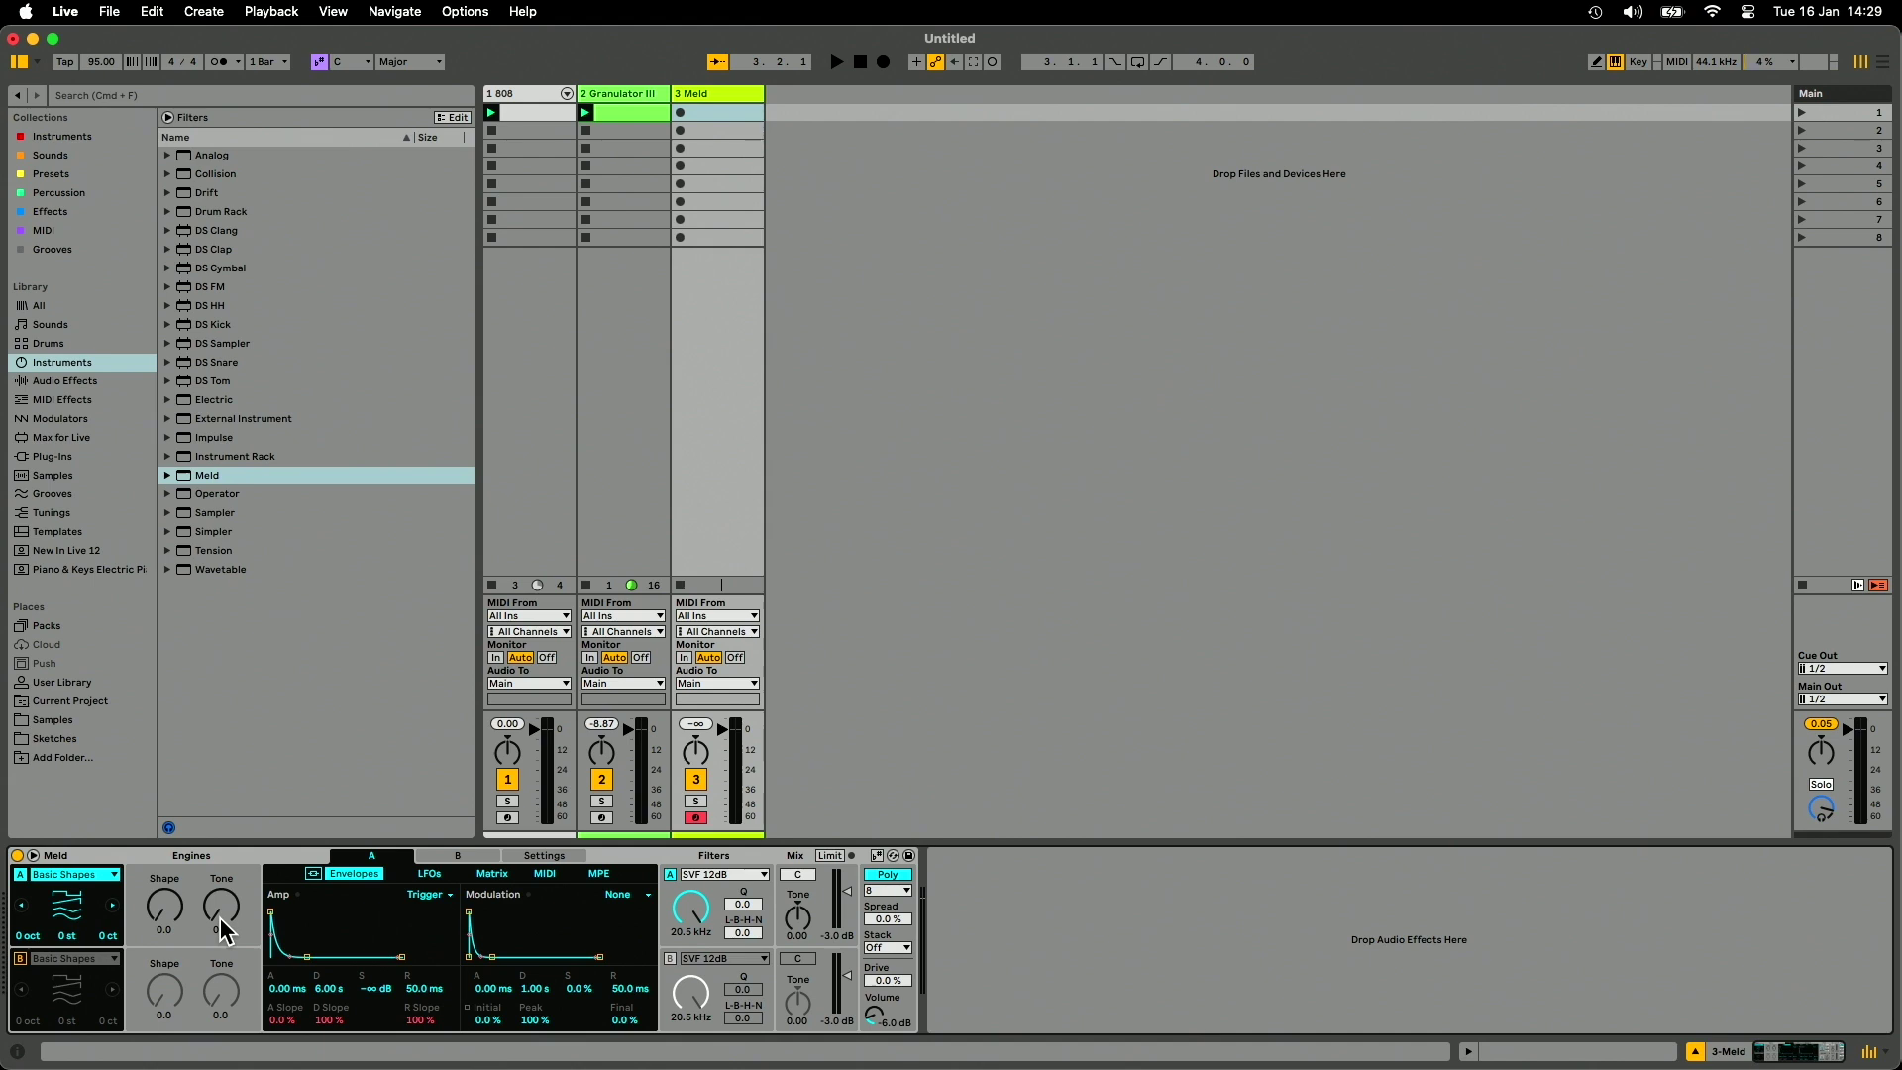
pyautogui.press('a')
pyautogui.moveTo(176, 913); pyautogui.dragTo(223, 916)
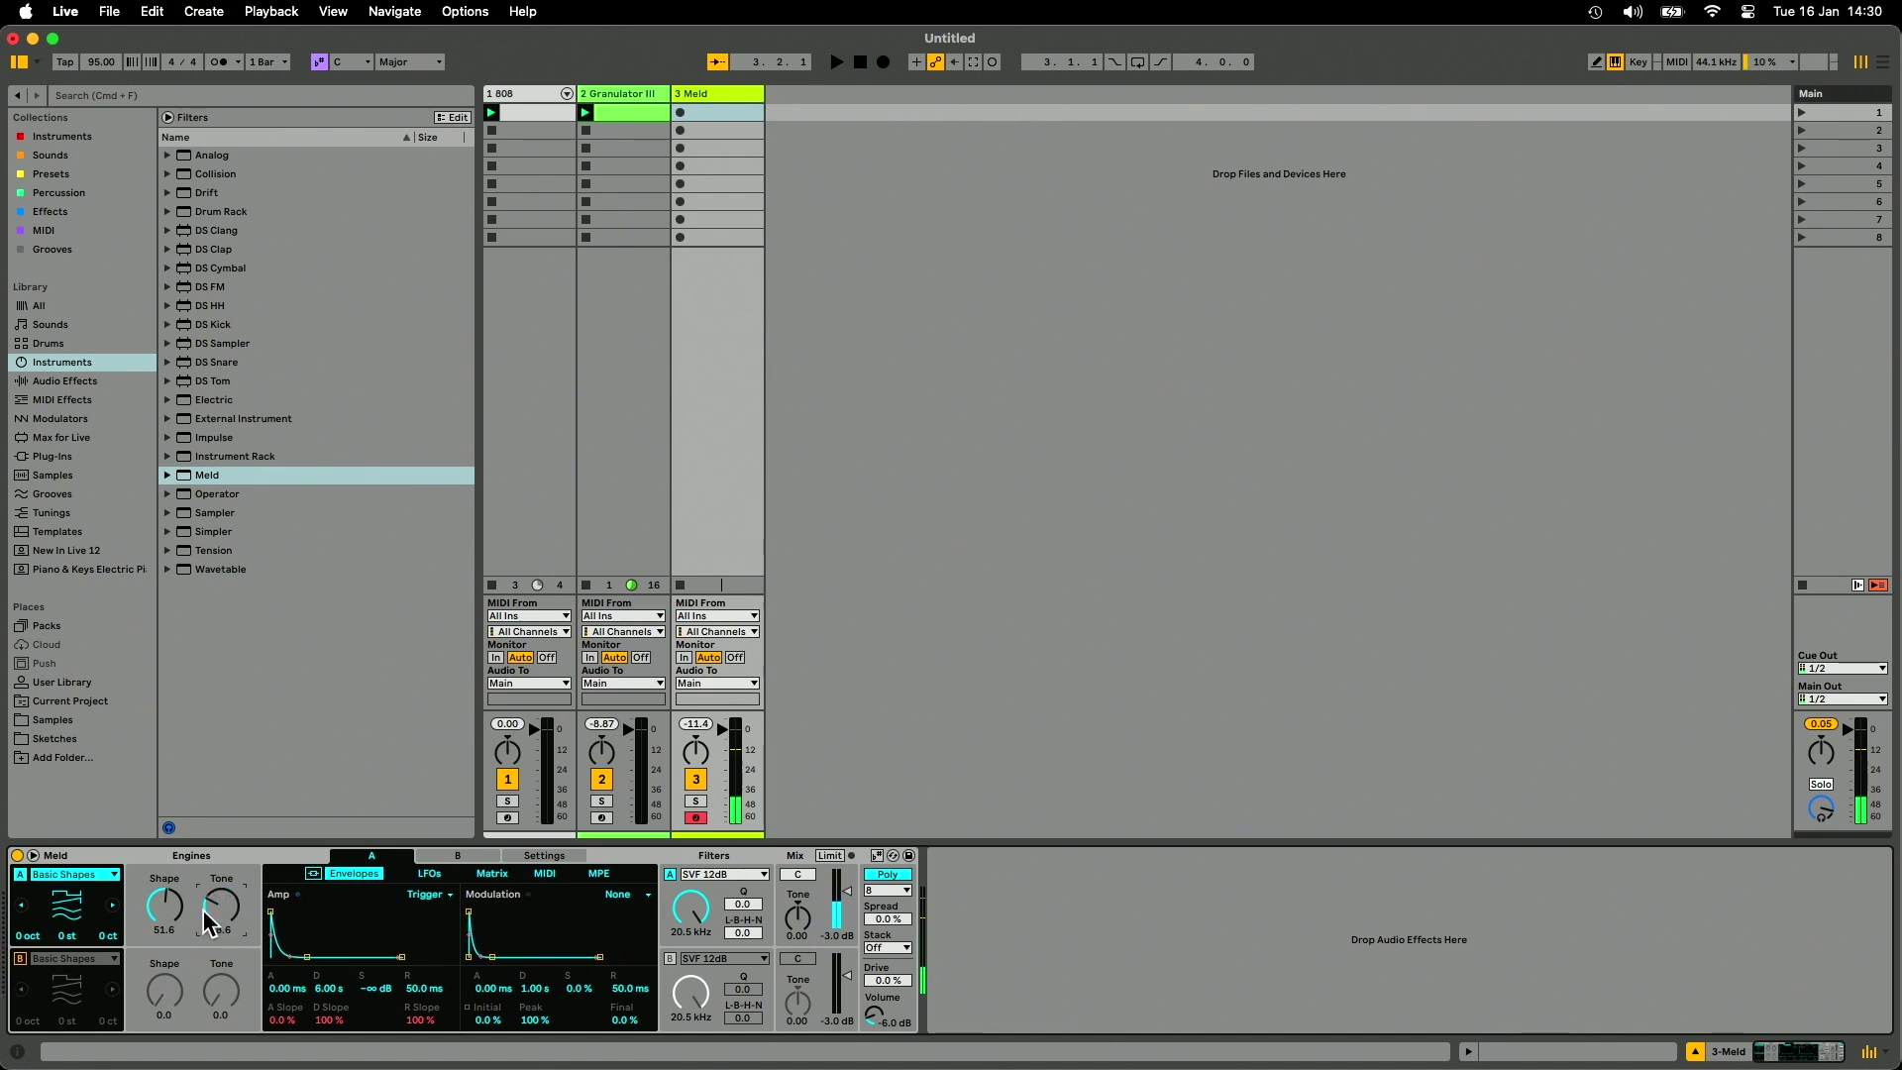
# Switch Meld's engine A to Swarm Sine and widen its Spacing to 54.0.
pyautogui.click(113, 875)
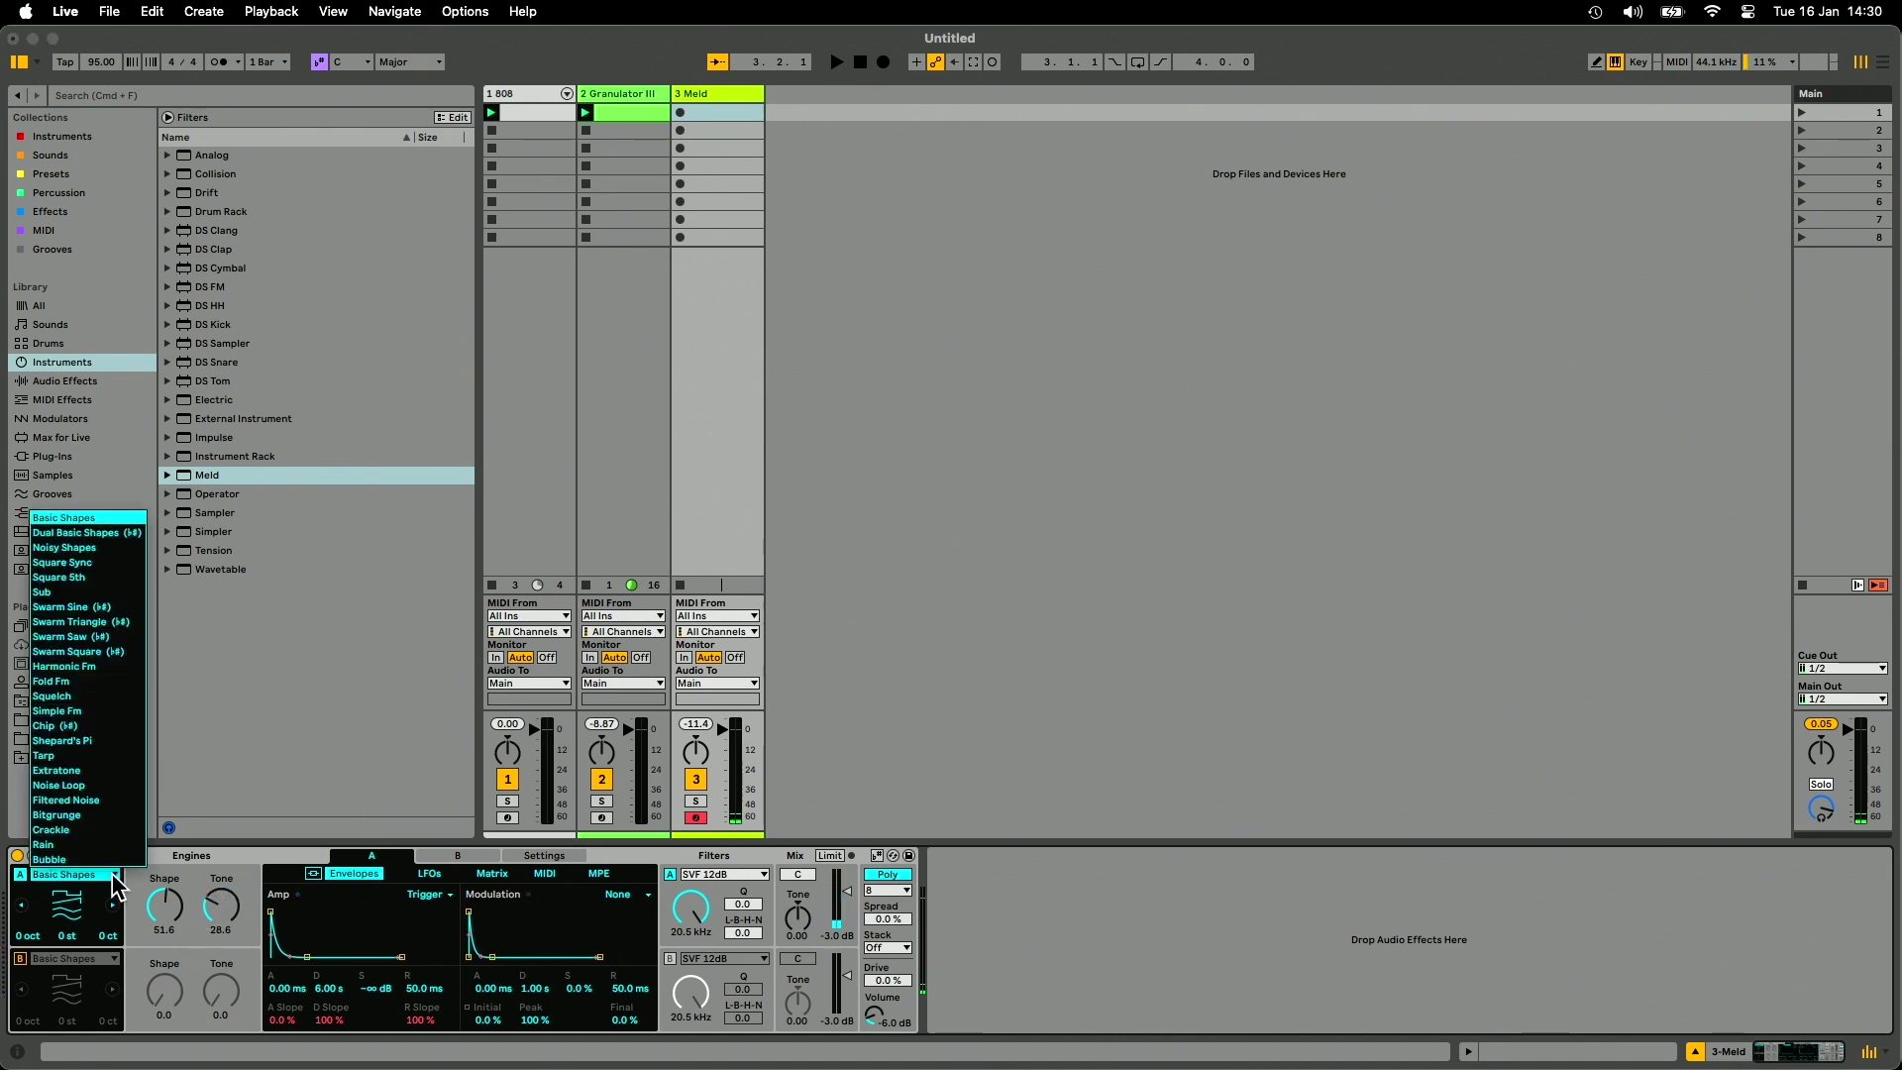
pyautogui.click(117, 608)
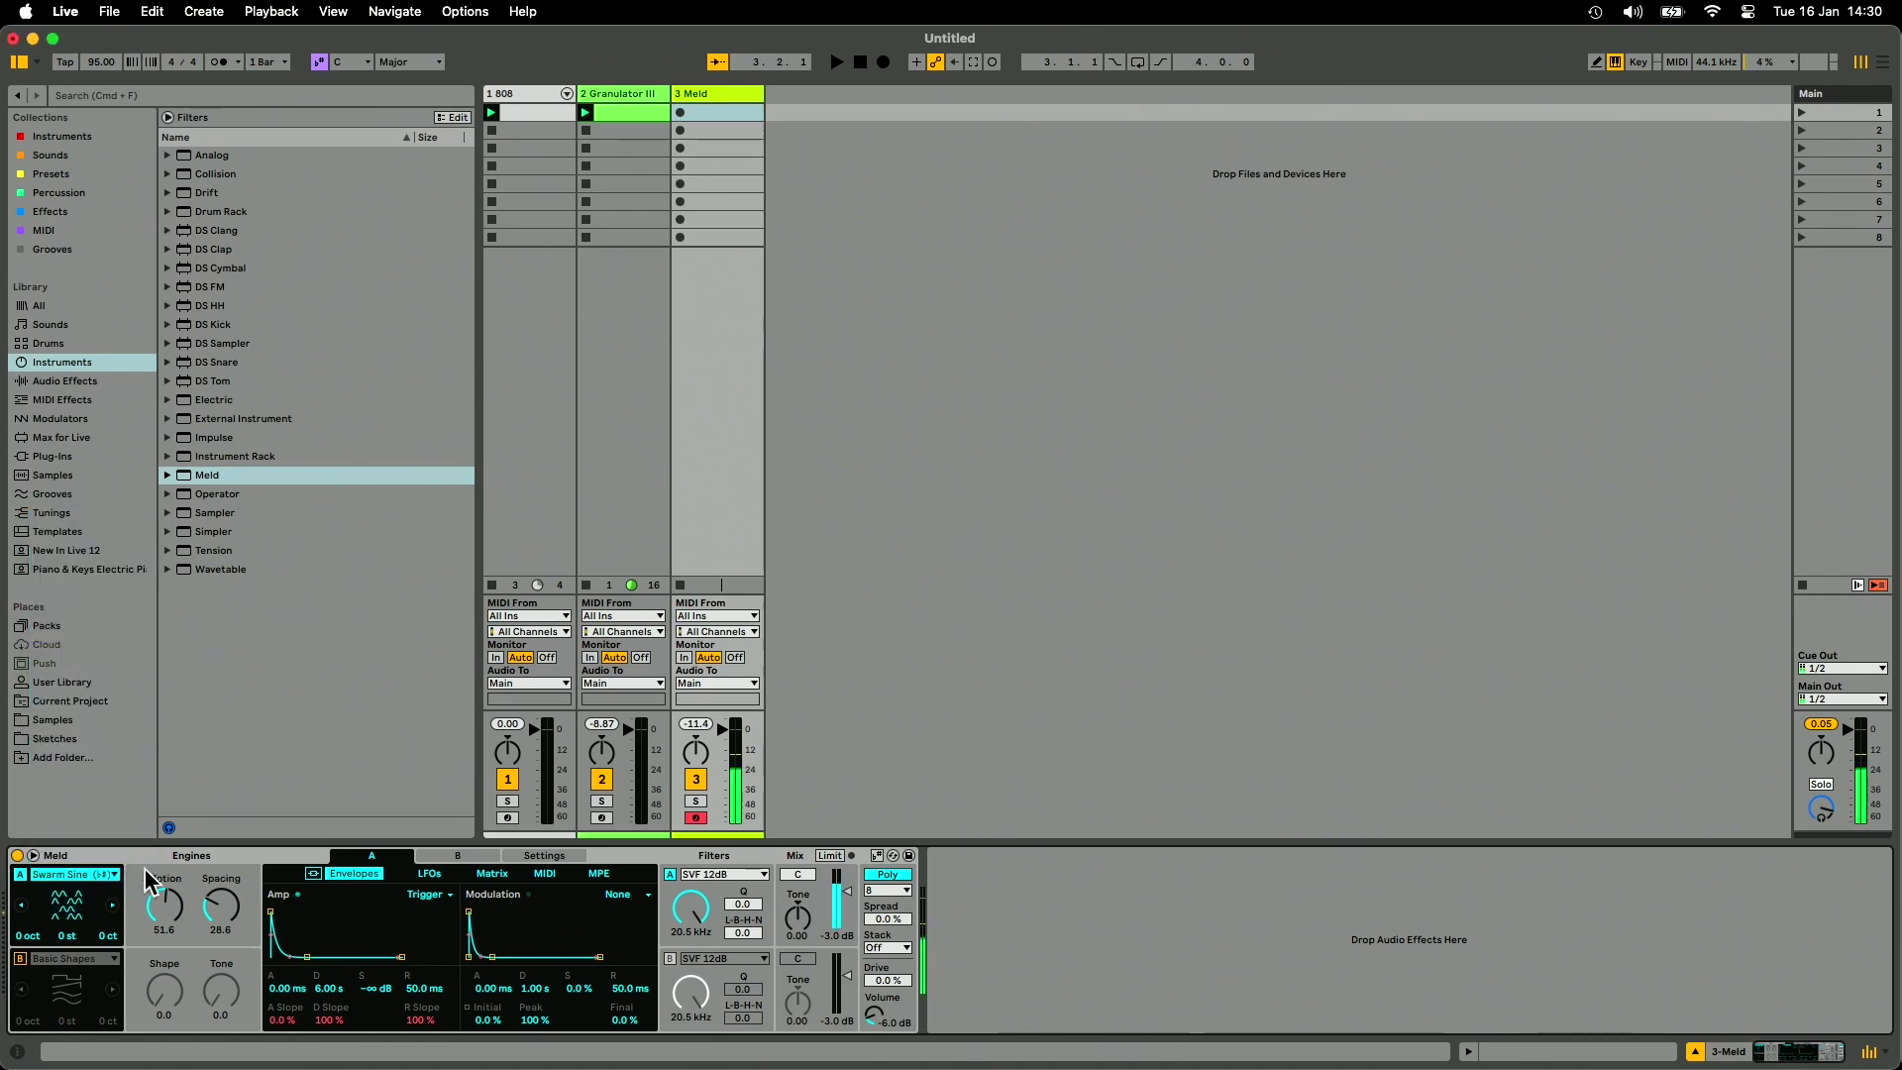
pyautogui.moveTo(221, 907); pyautogui.dragTo(221, 829)
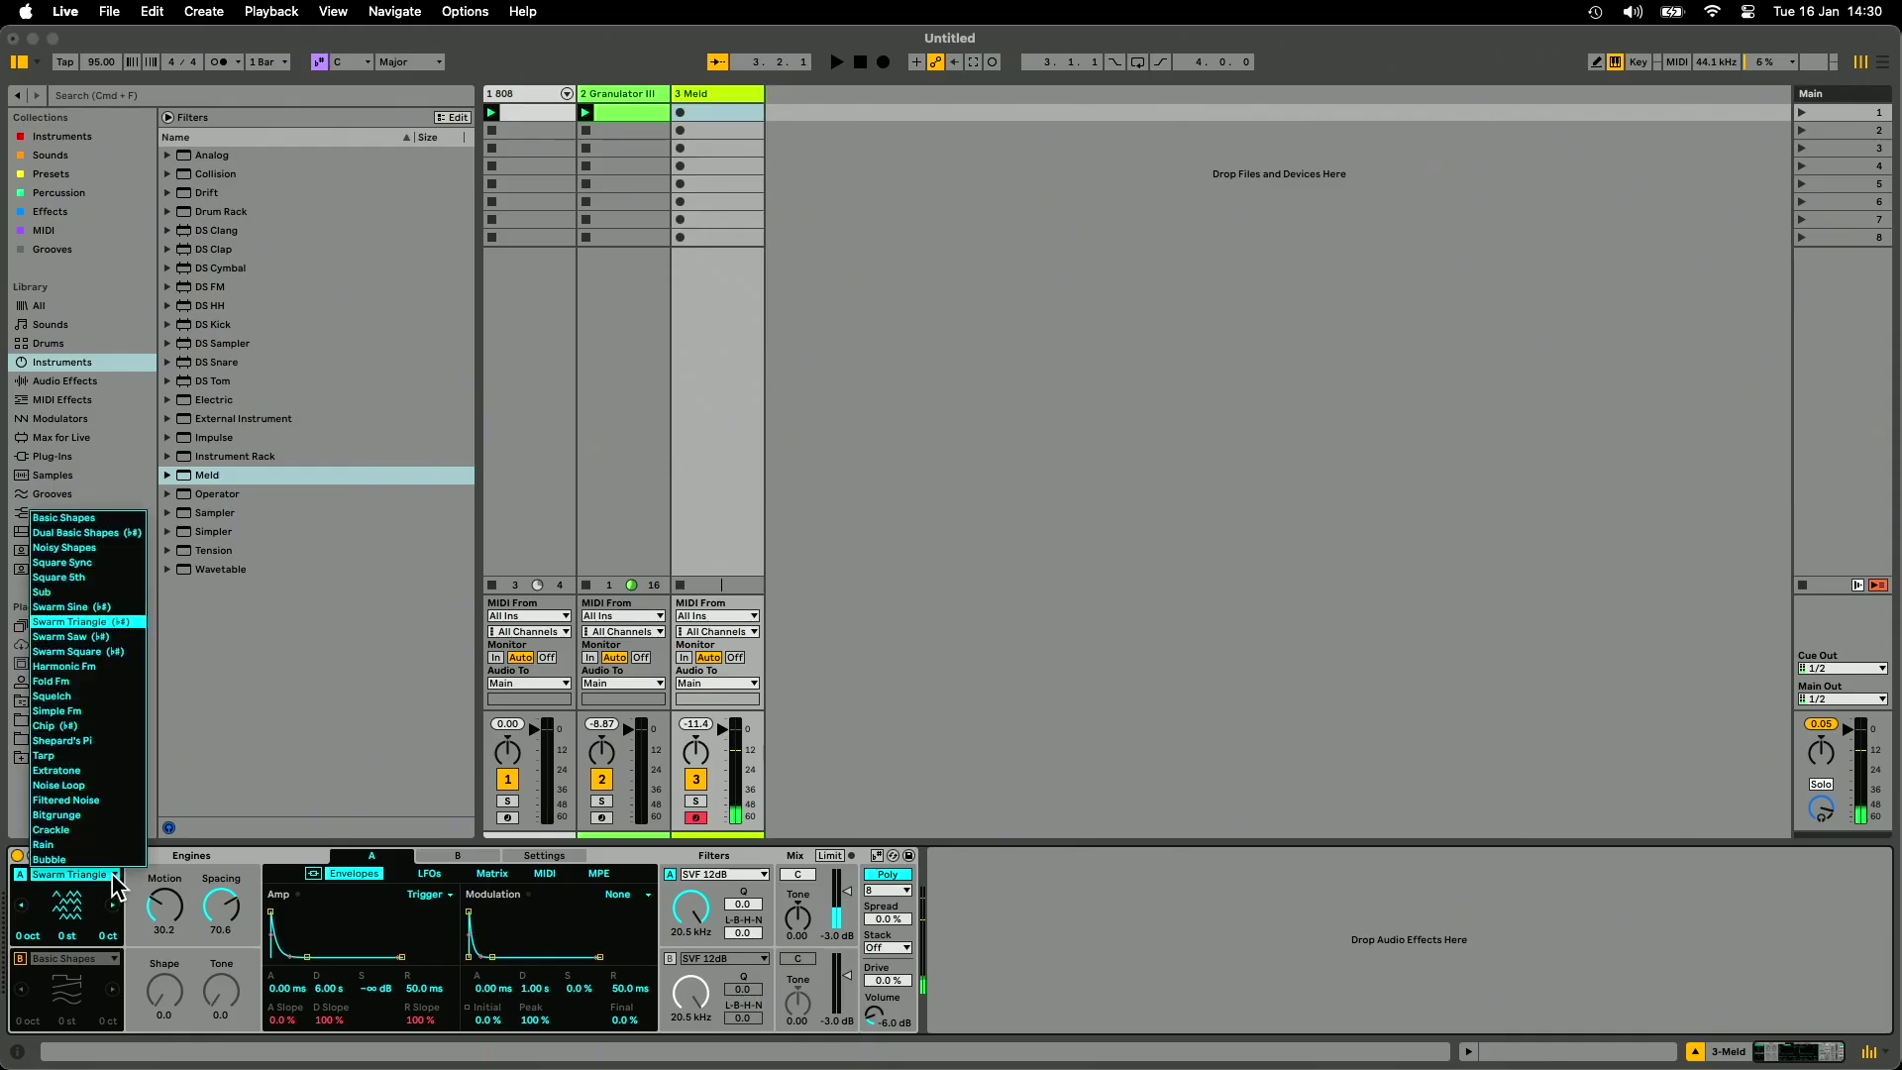
# Try the Chip oscillator, then Shepard's Pi with a raised Rate, on engine A.
pyautogui.click(124, 728)
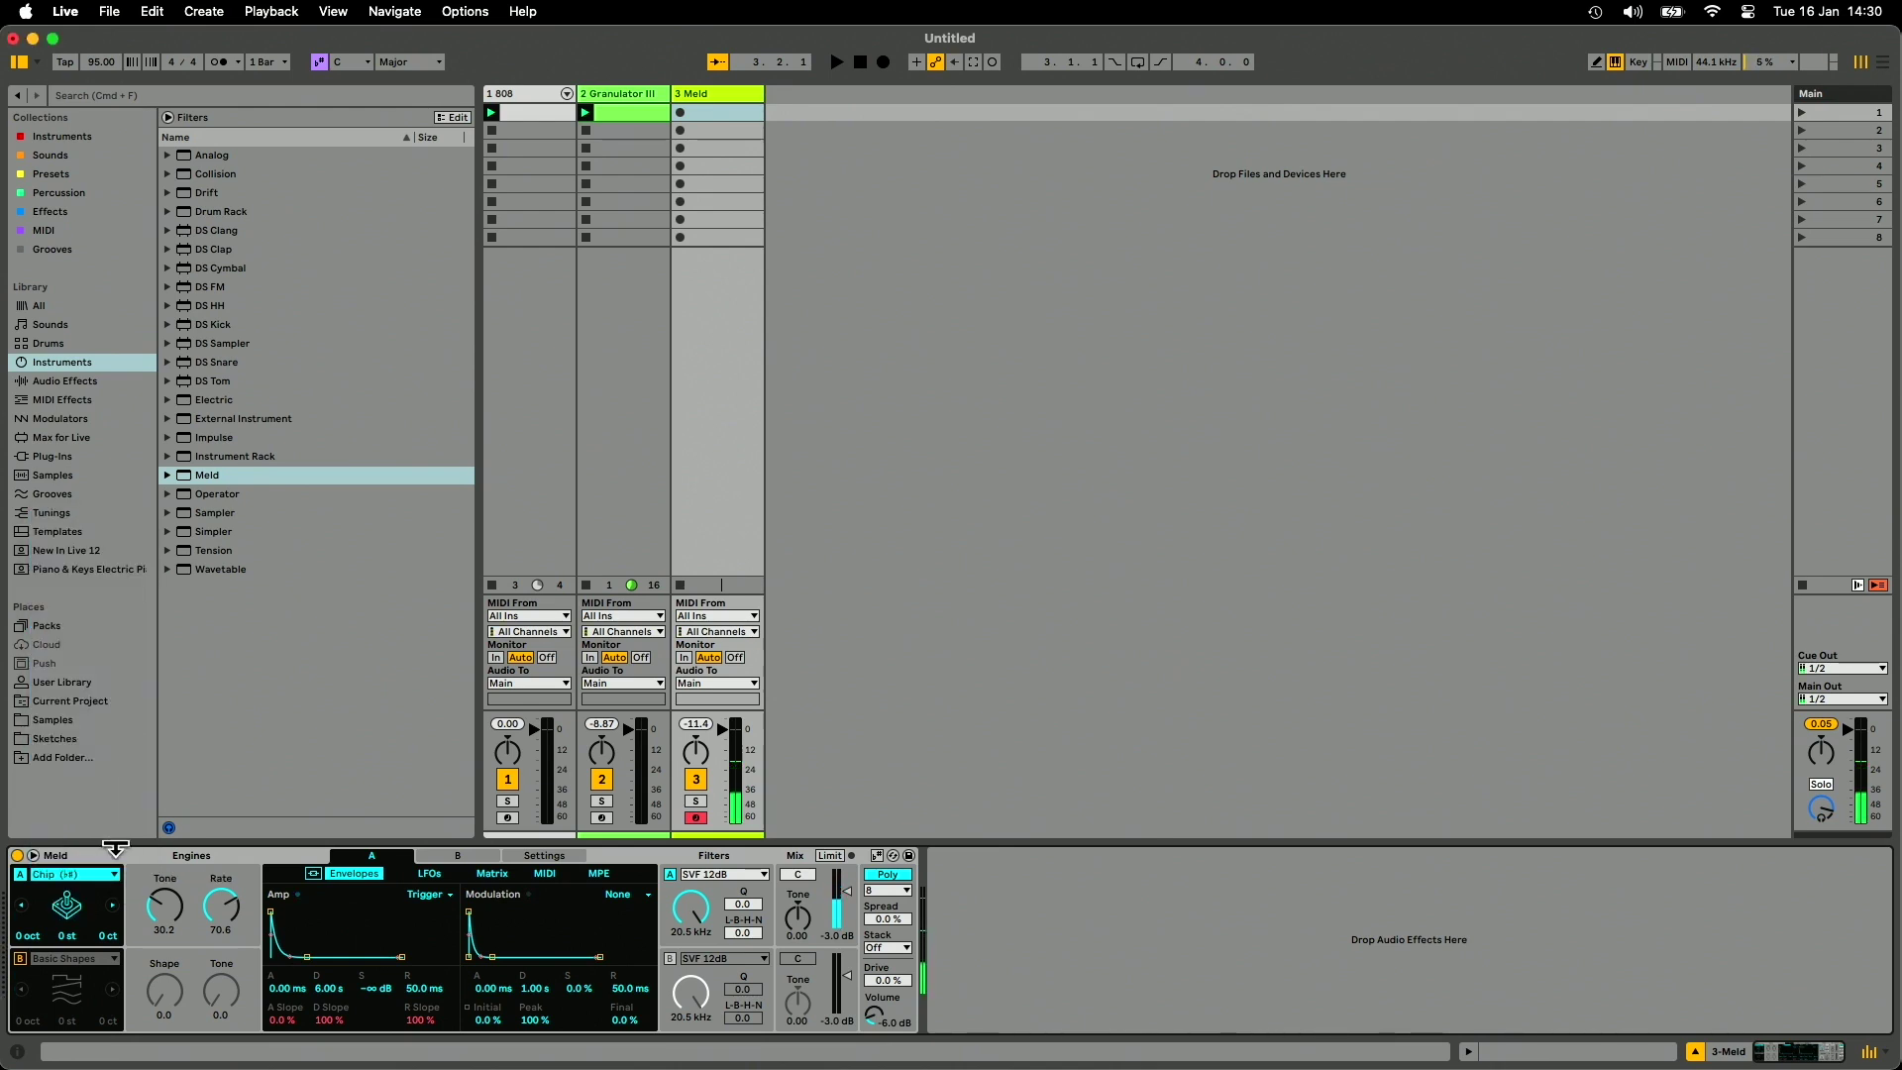
pyautogui.click(112, 905)
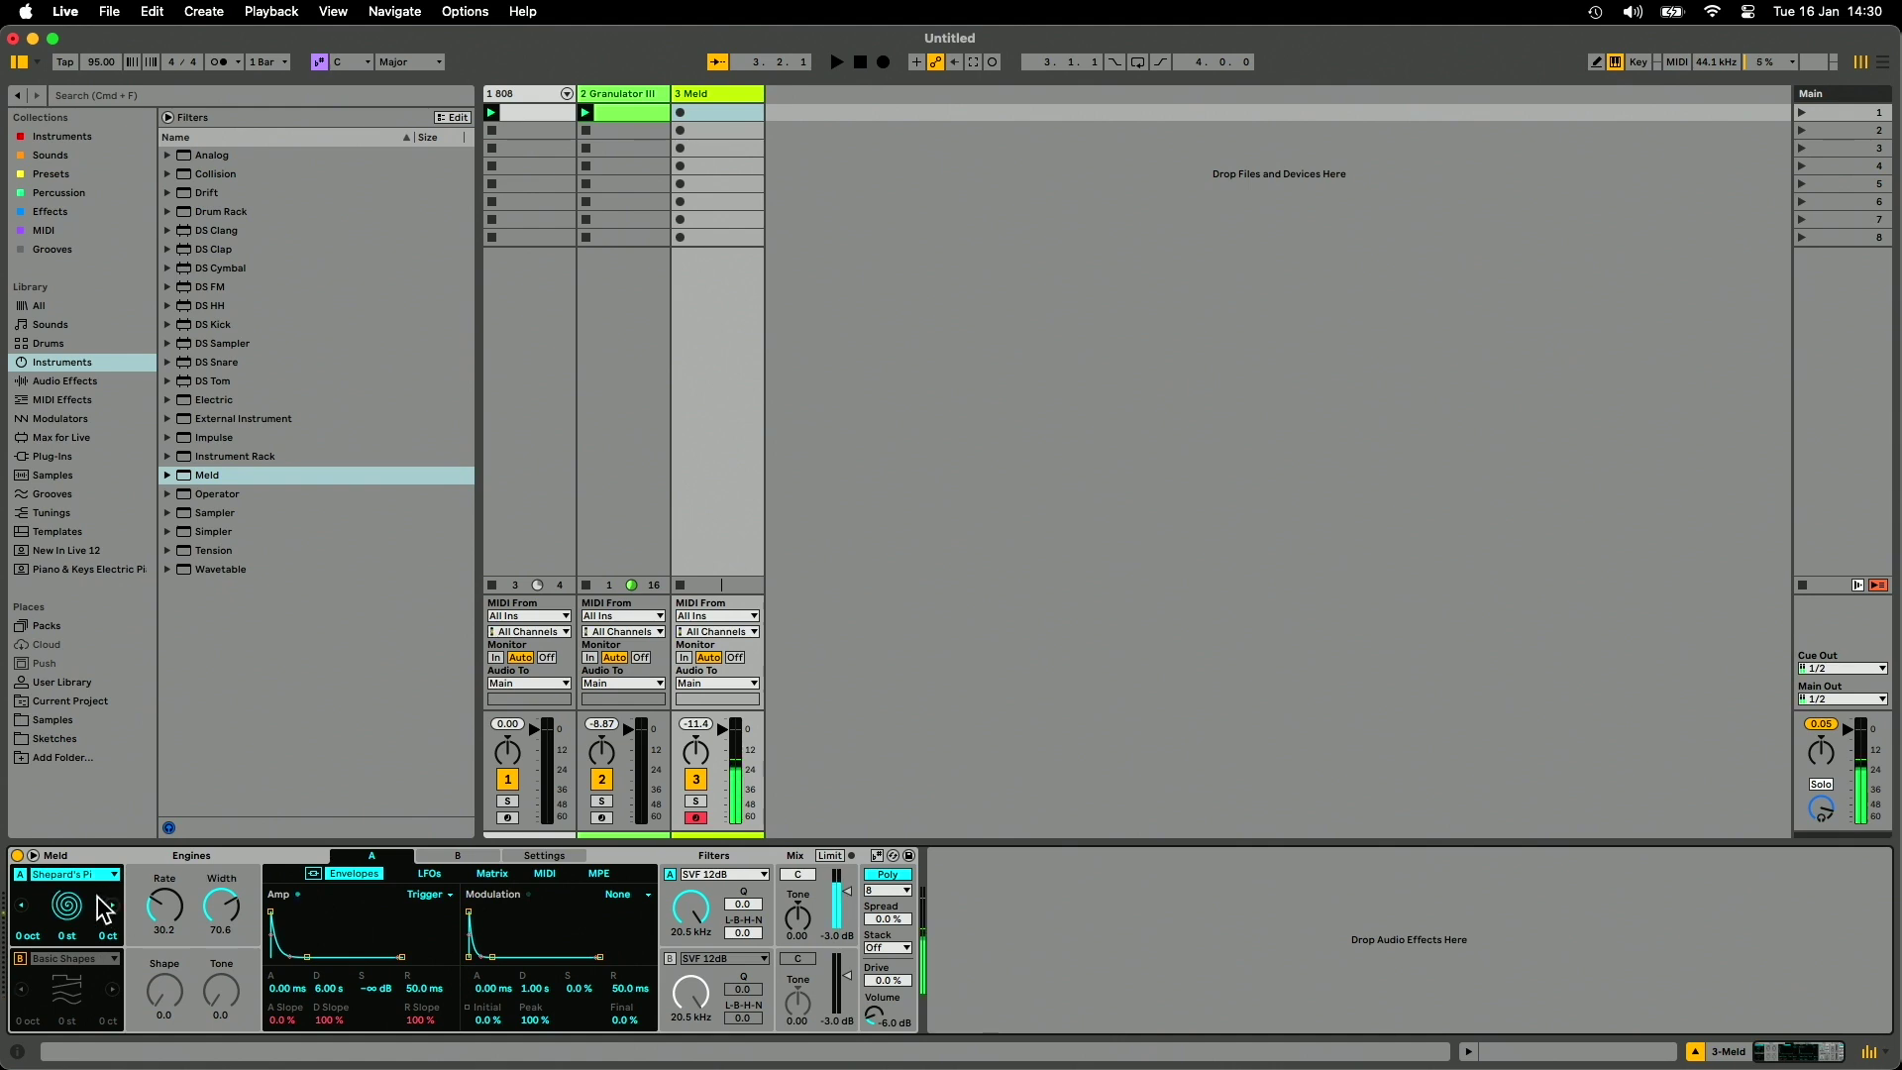
pyautogui.moveTo(162, 912); pyautogui.dragTo(218, 921)
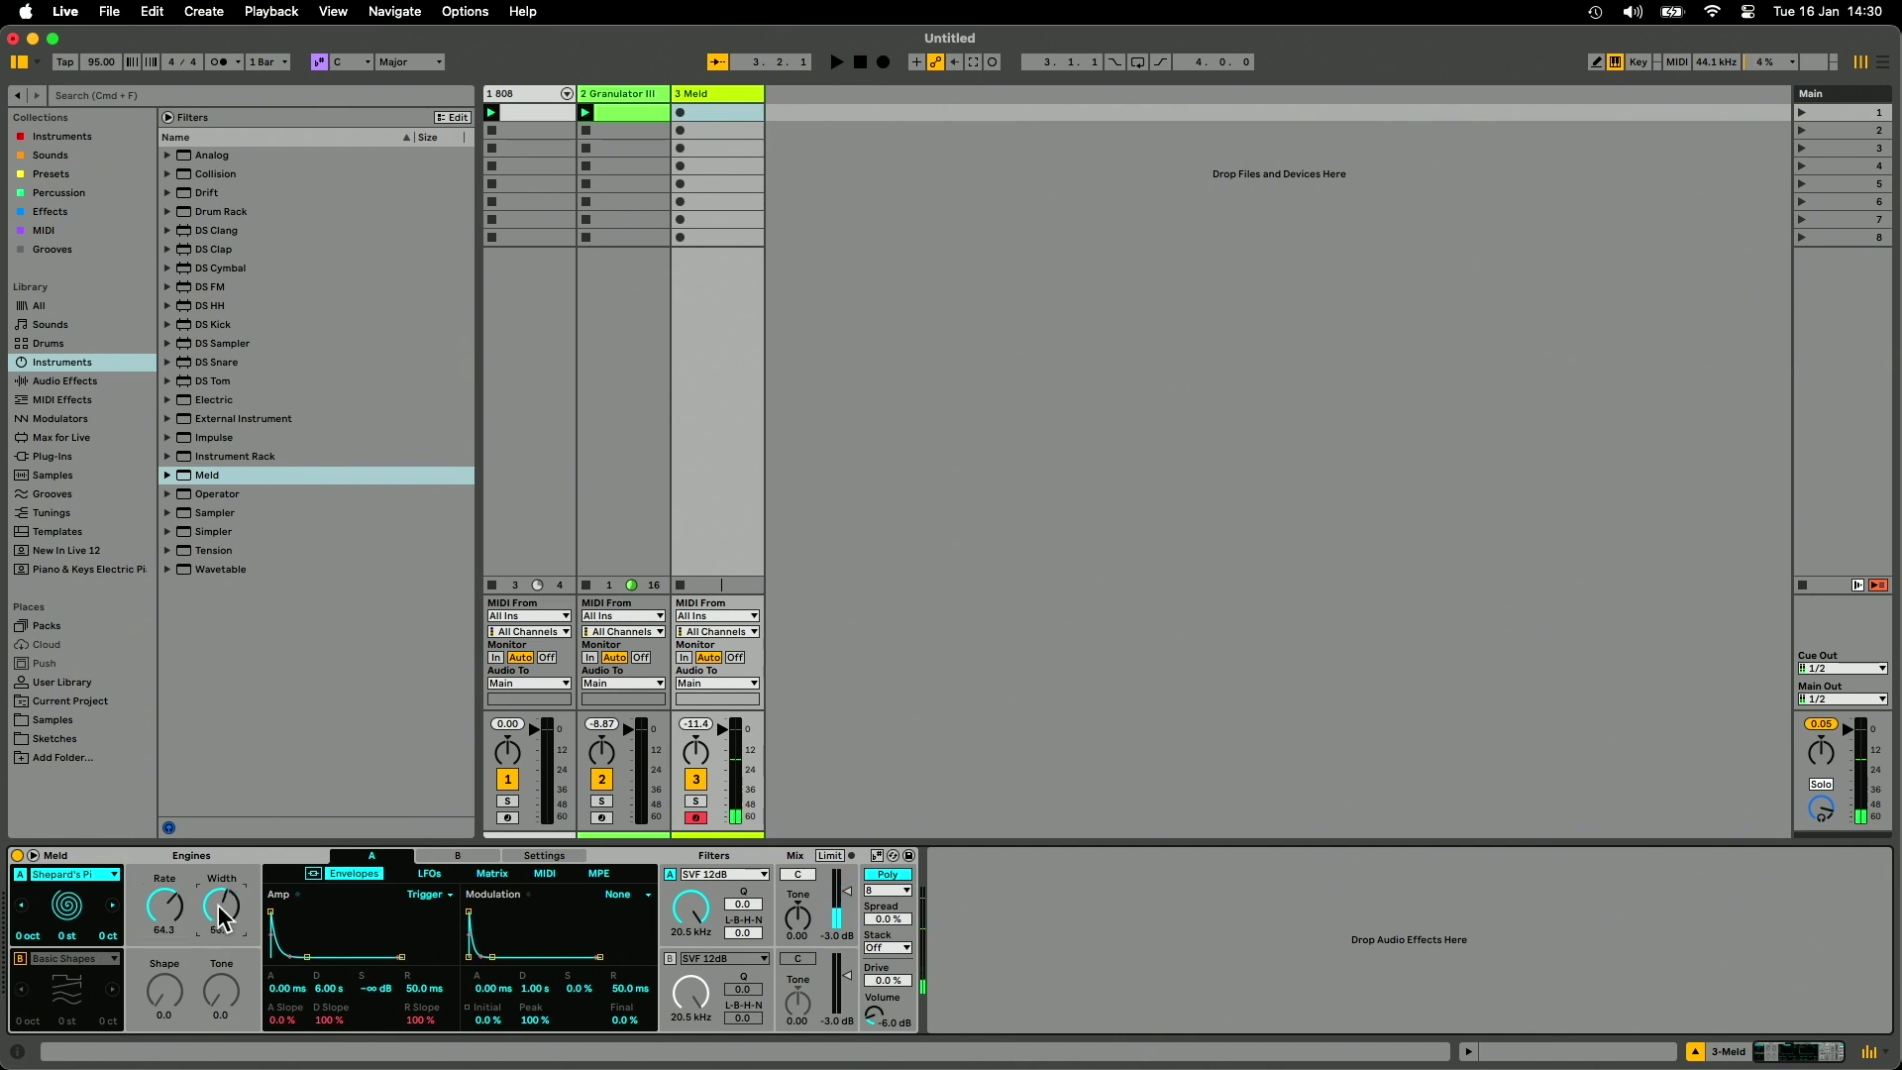
# Switch engine A to Tarp with Decay 52.4 and Tone 58.7.
pyautogui.click(112, 905)
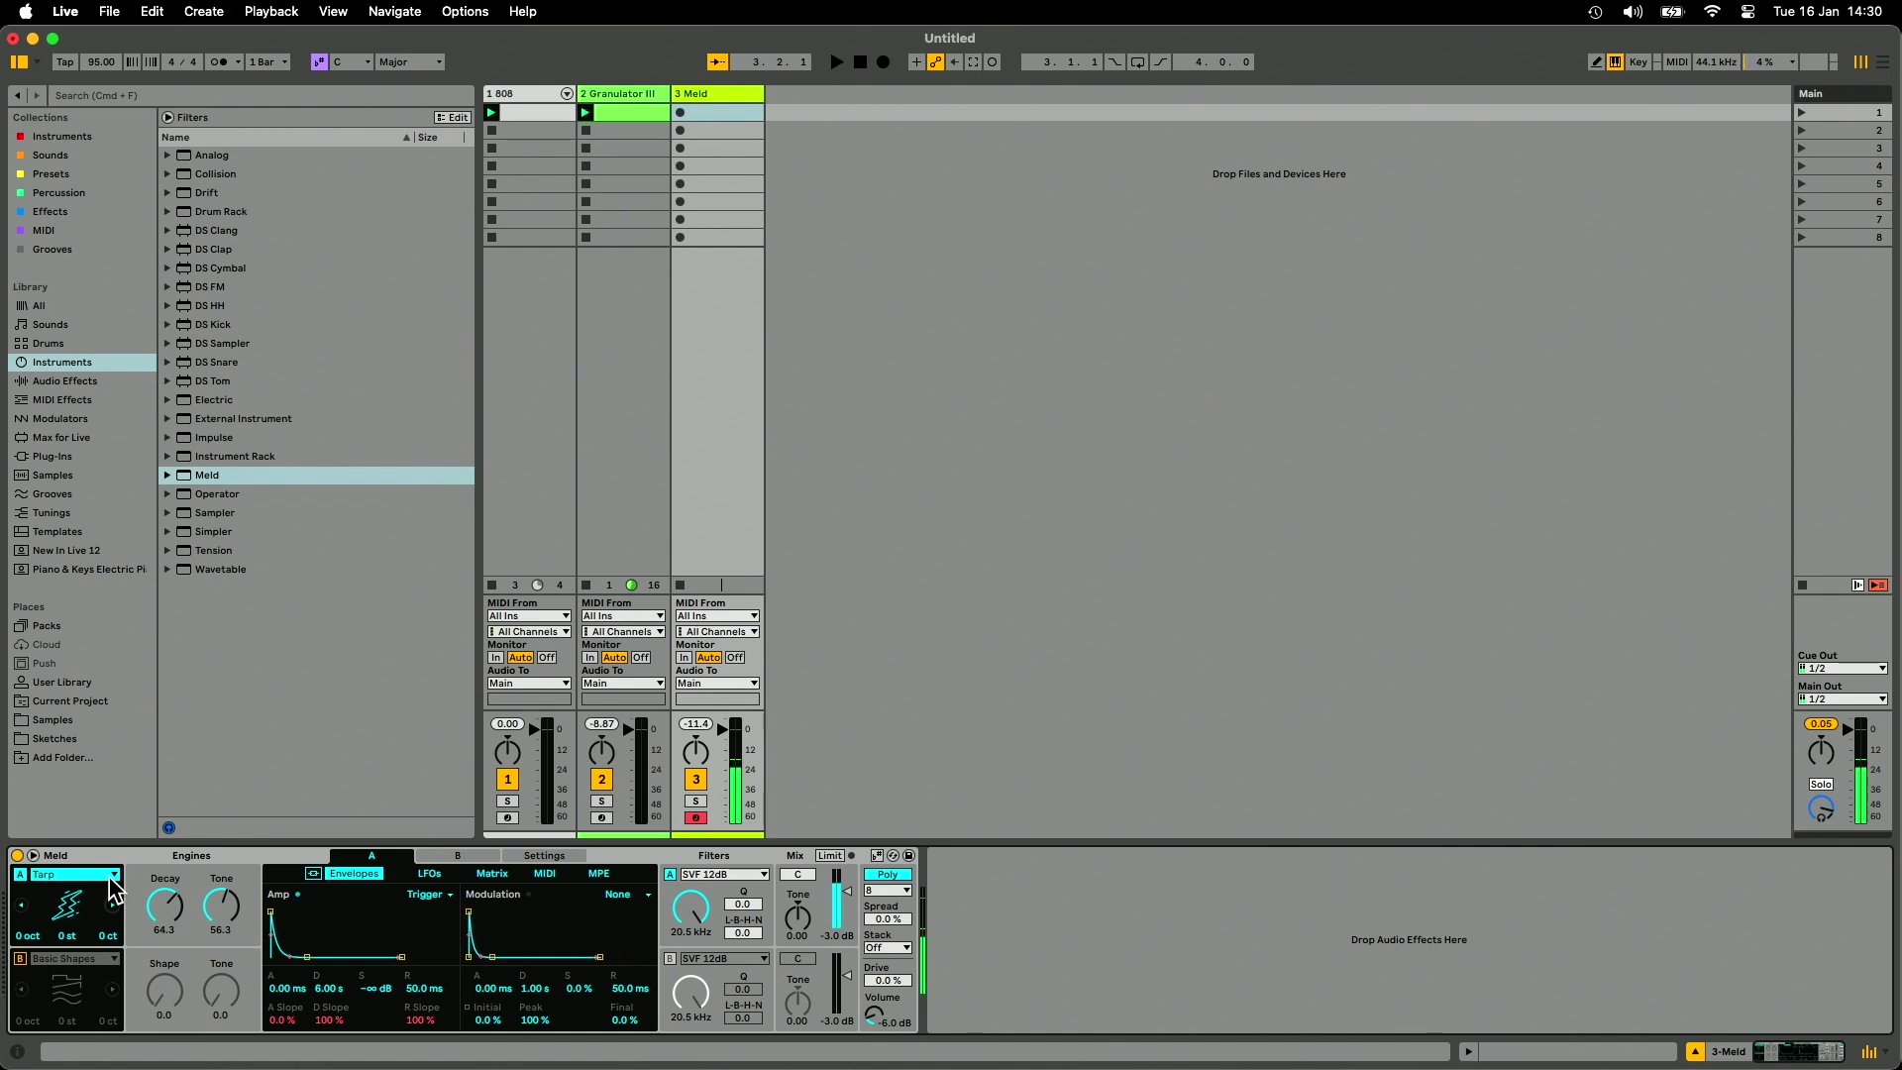
pyautogui.moveTo(166, 904); pyautogui.dragTo(222, 916)
pyautogui.click(221, 904)
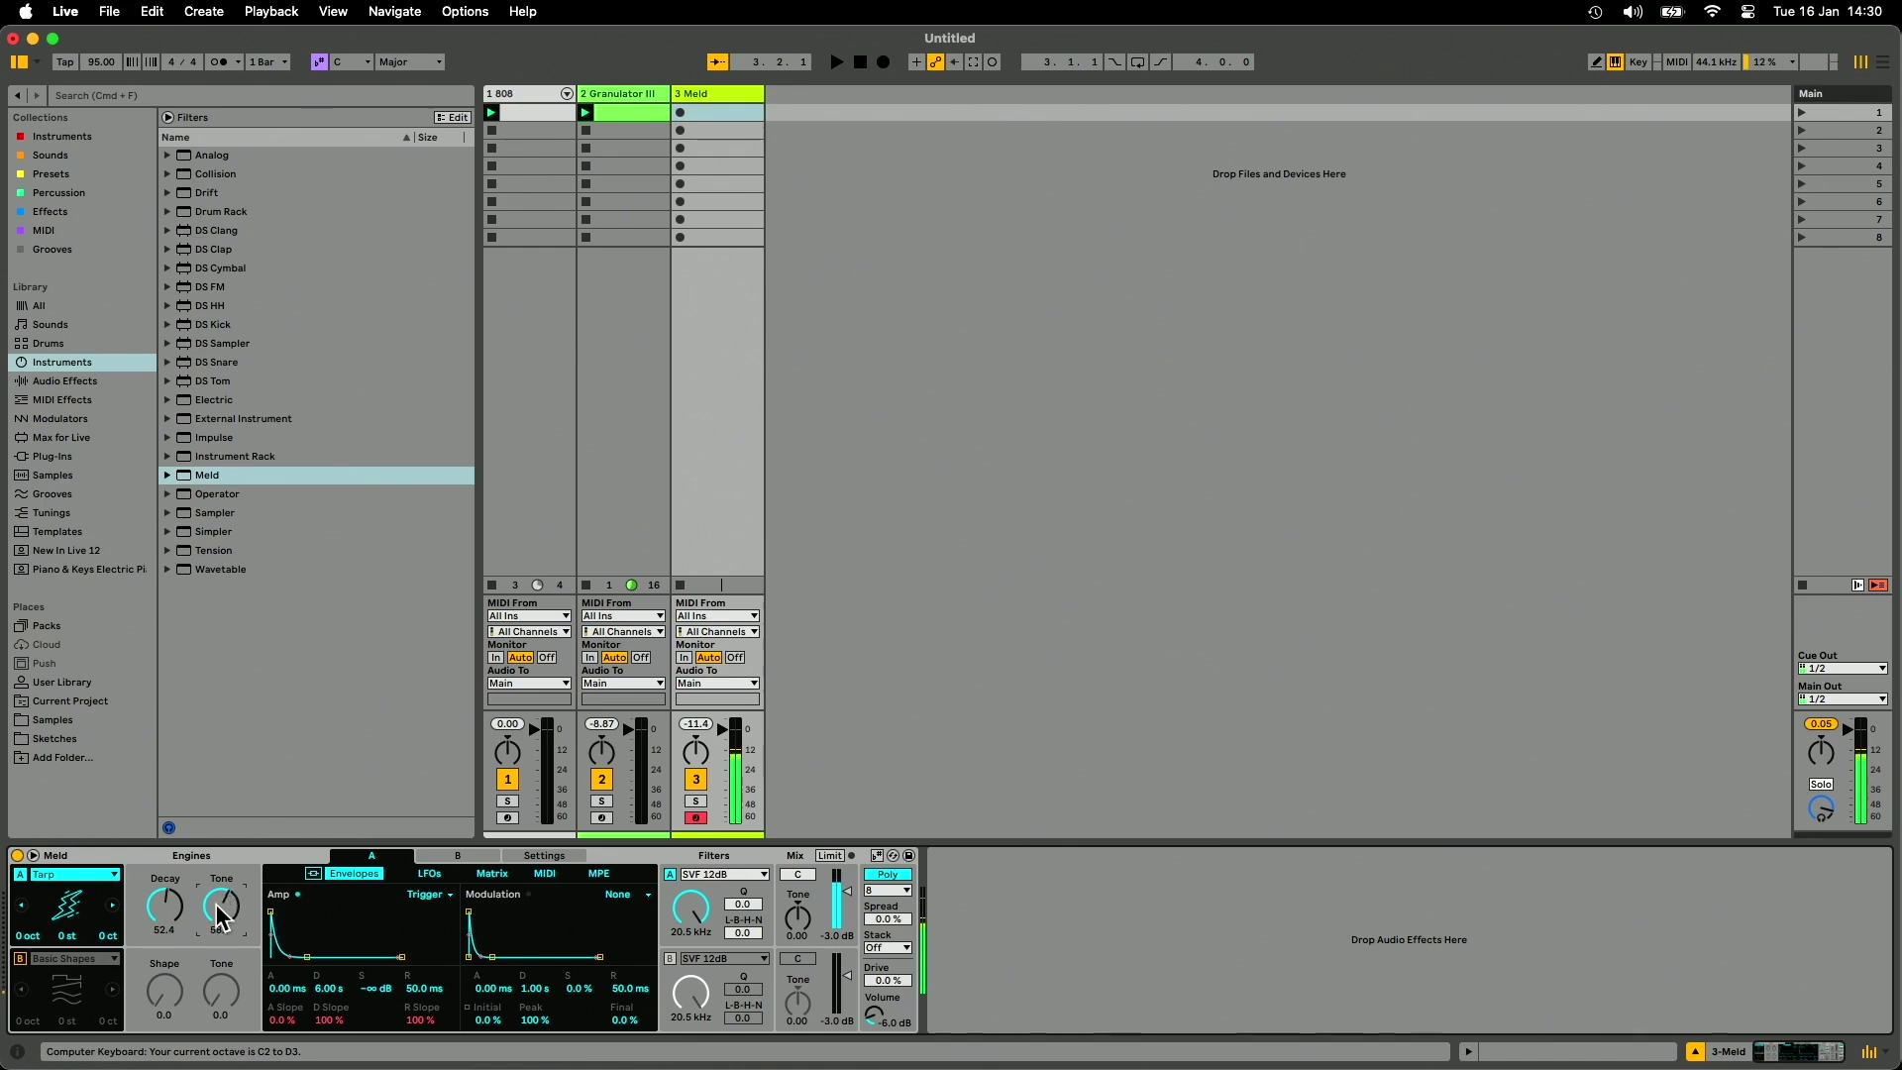
pyautogui.click(111, 875)
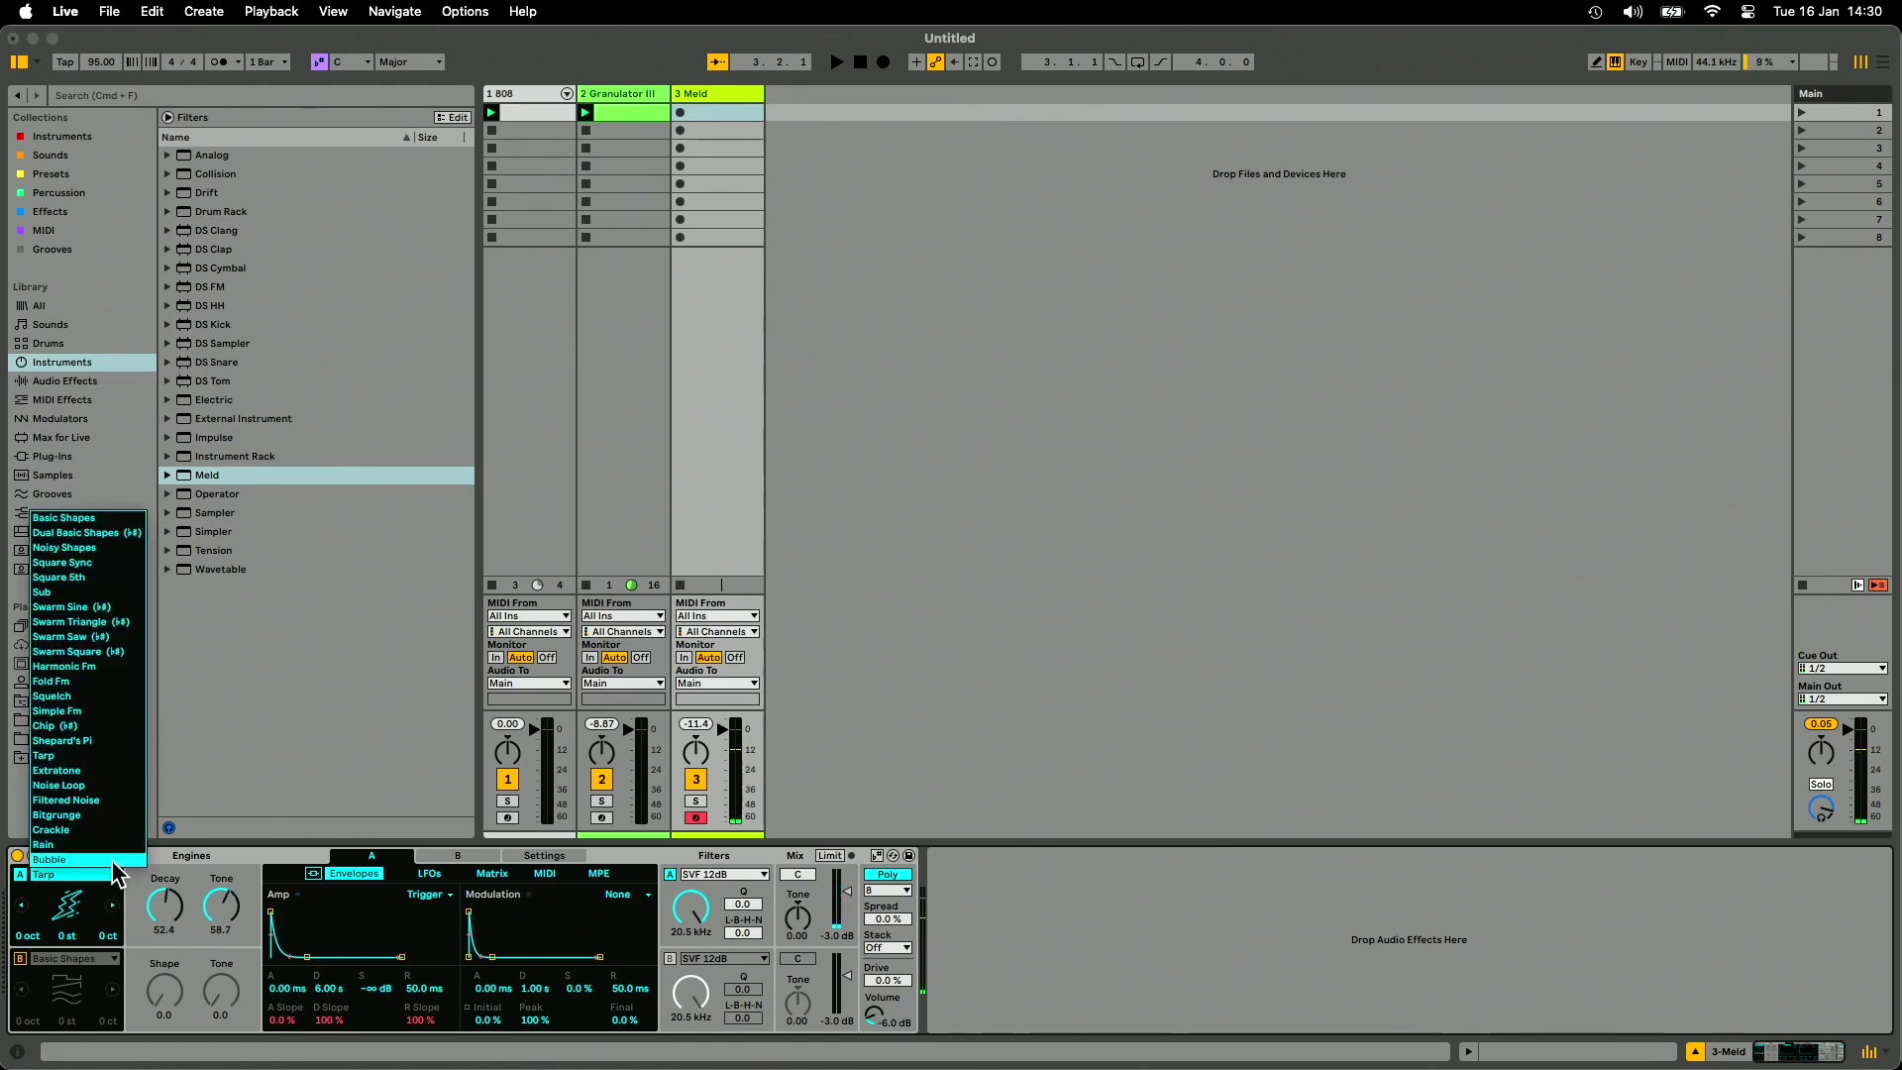
# Set engine A to Dual Basic Shapes, drop Shape to 0.0, and raise Detune to 29.4.
pyautogui.click(117, 532)
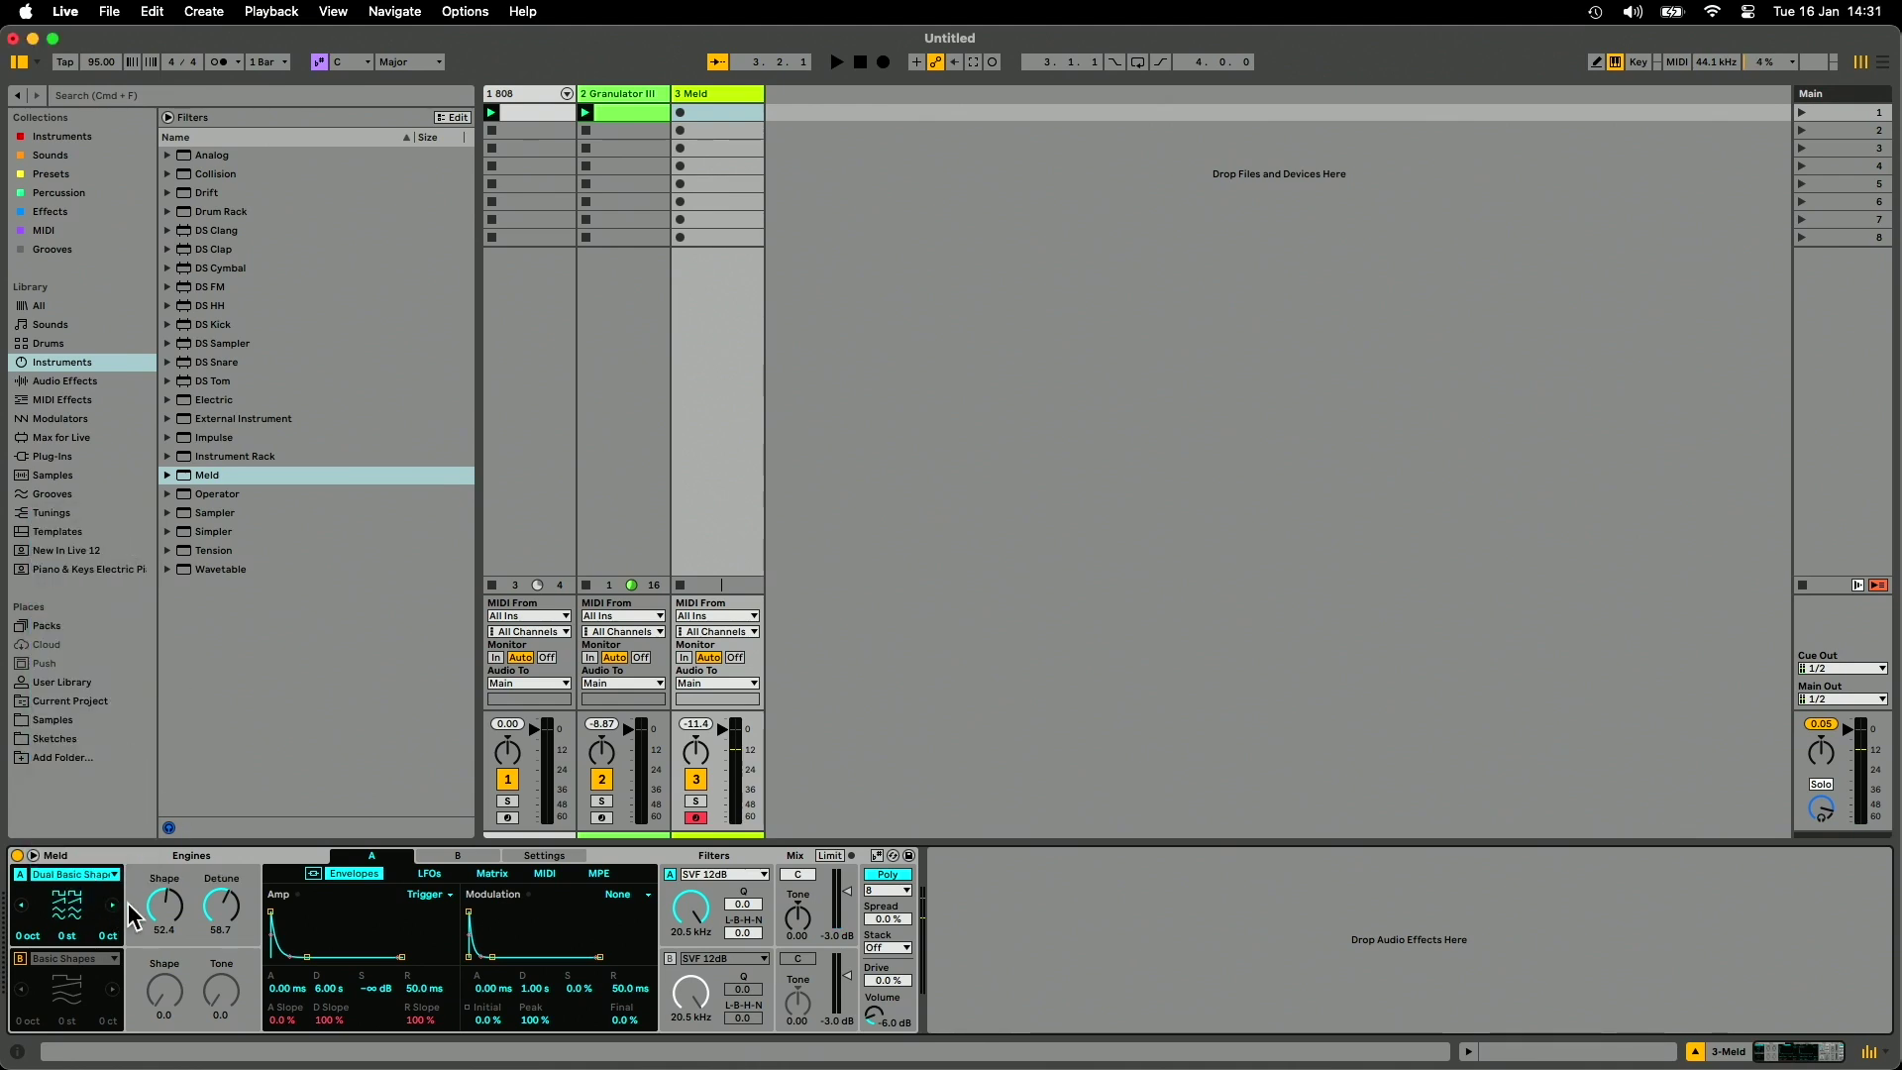
pyautogui.moveTo(169, 906); pyautogui.dragTo(168, 991)
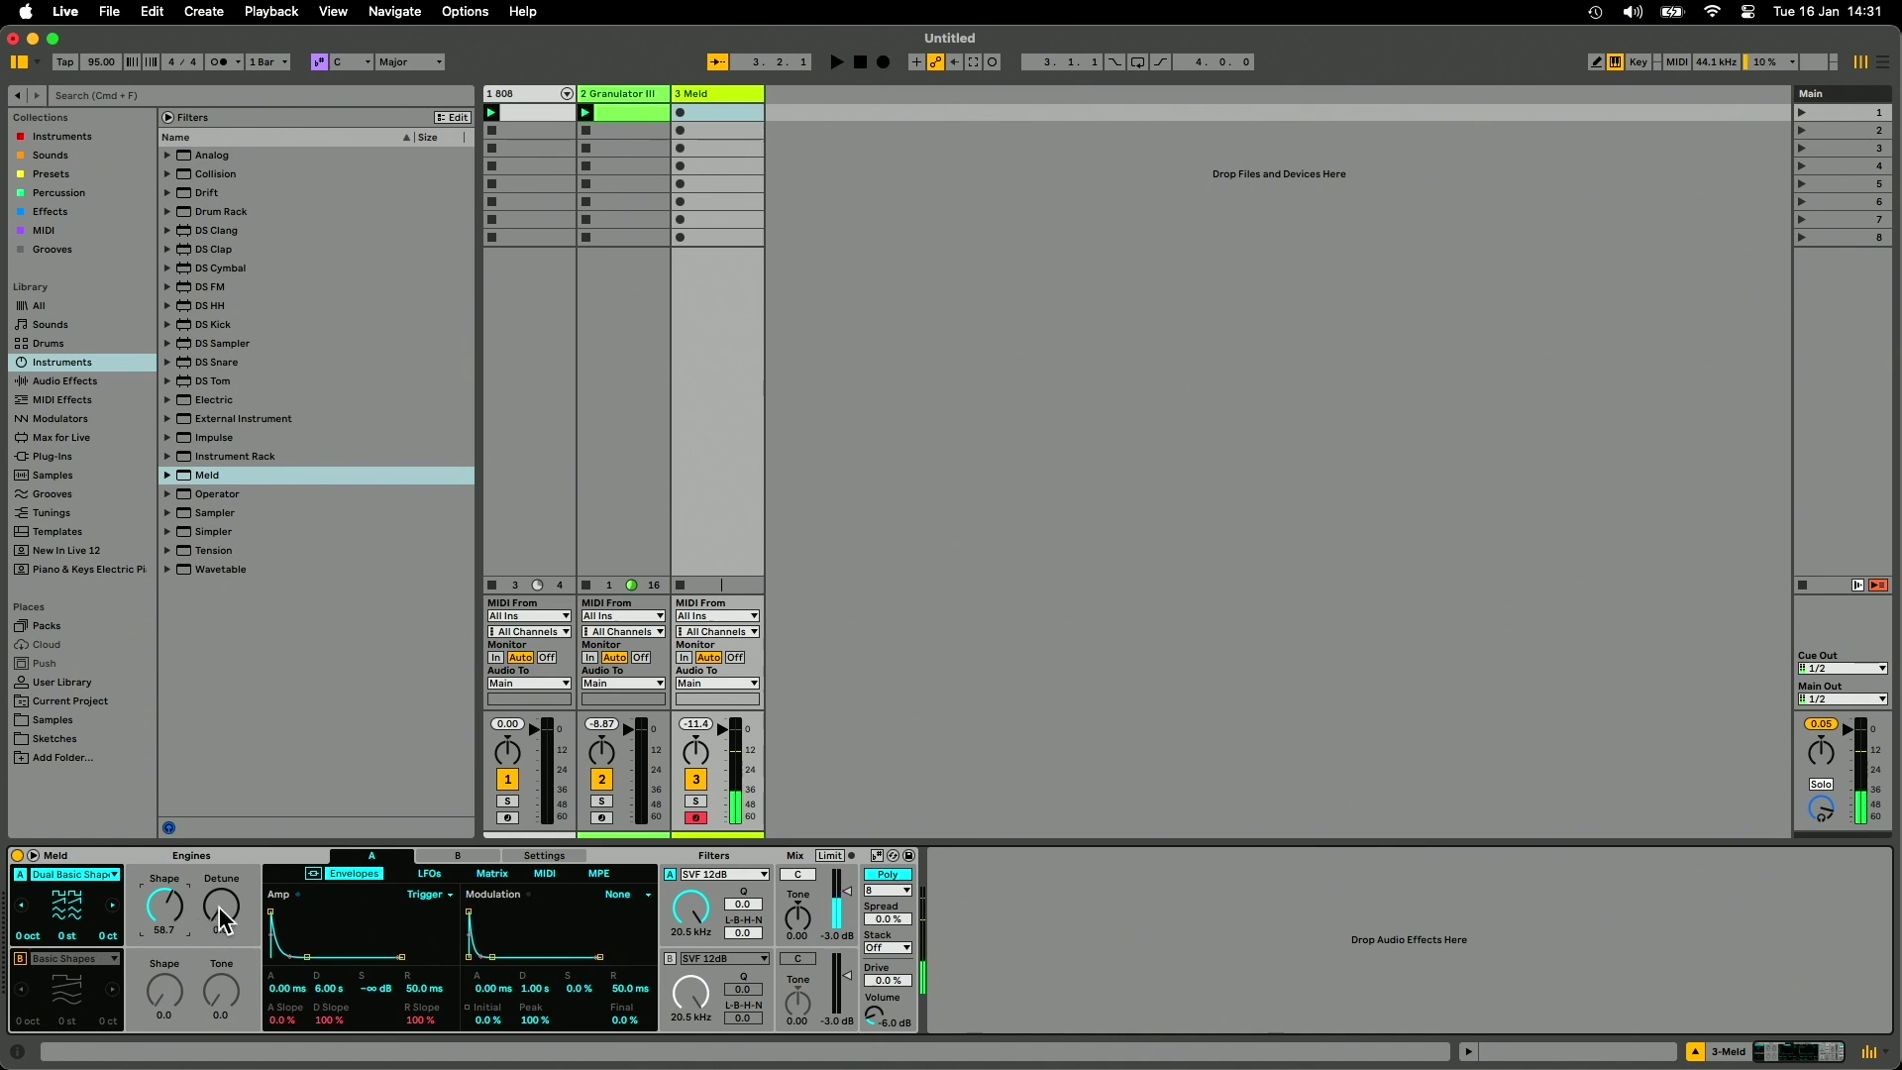
pyautogui.moveTo(222, 906); pyautogui.dragTo(222, 882)
pyautogui.moveTo(222, 907)
pyautogui.mouseDown()
pyautogui.moveTo(222, 941)
pyautogui.moveTo(222, 913)
pyautogui.mouseUp()
# Create an empty MIDI clip in Meld's first slot and set its scale to C Minor.
pyautogui.doubleClick(729, 111)
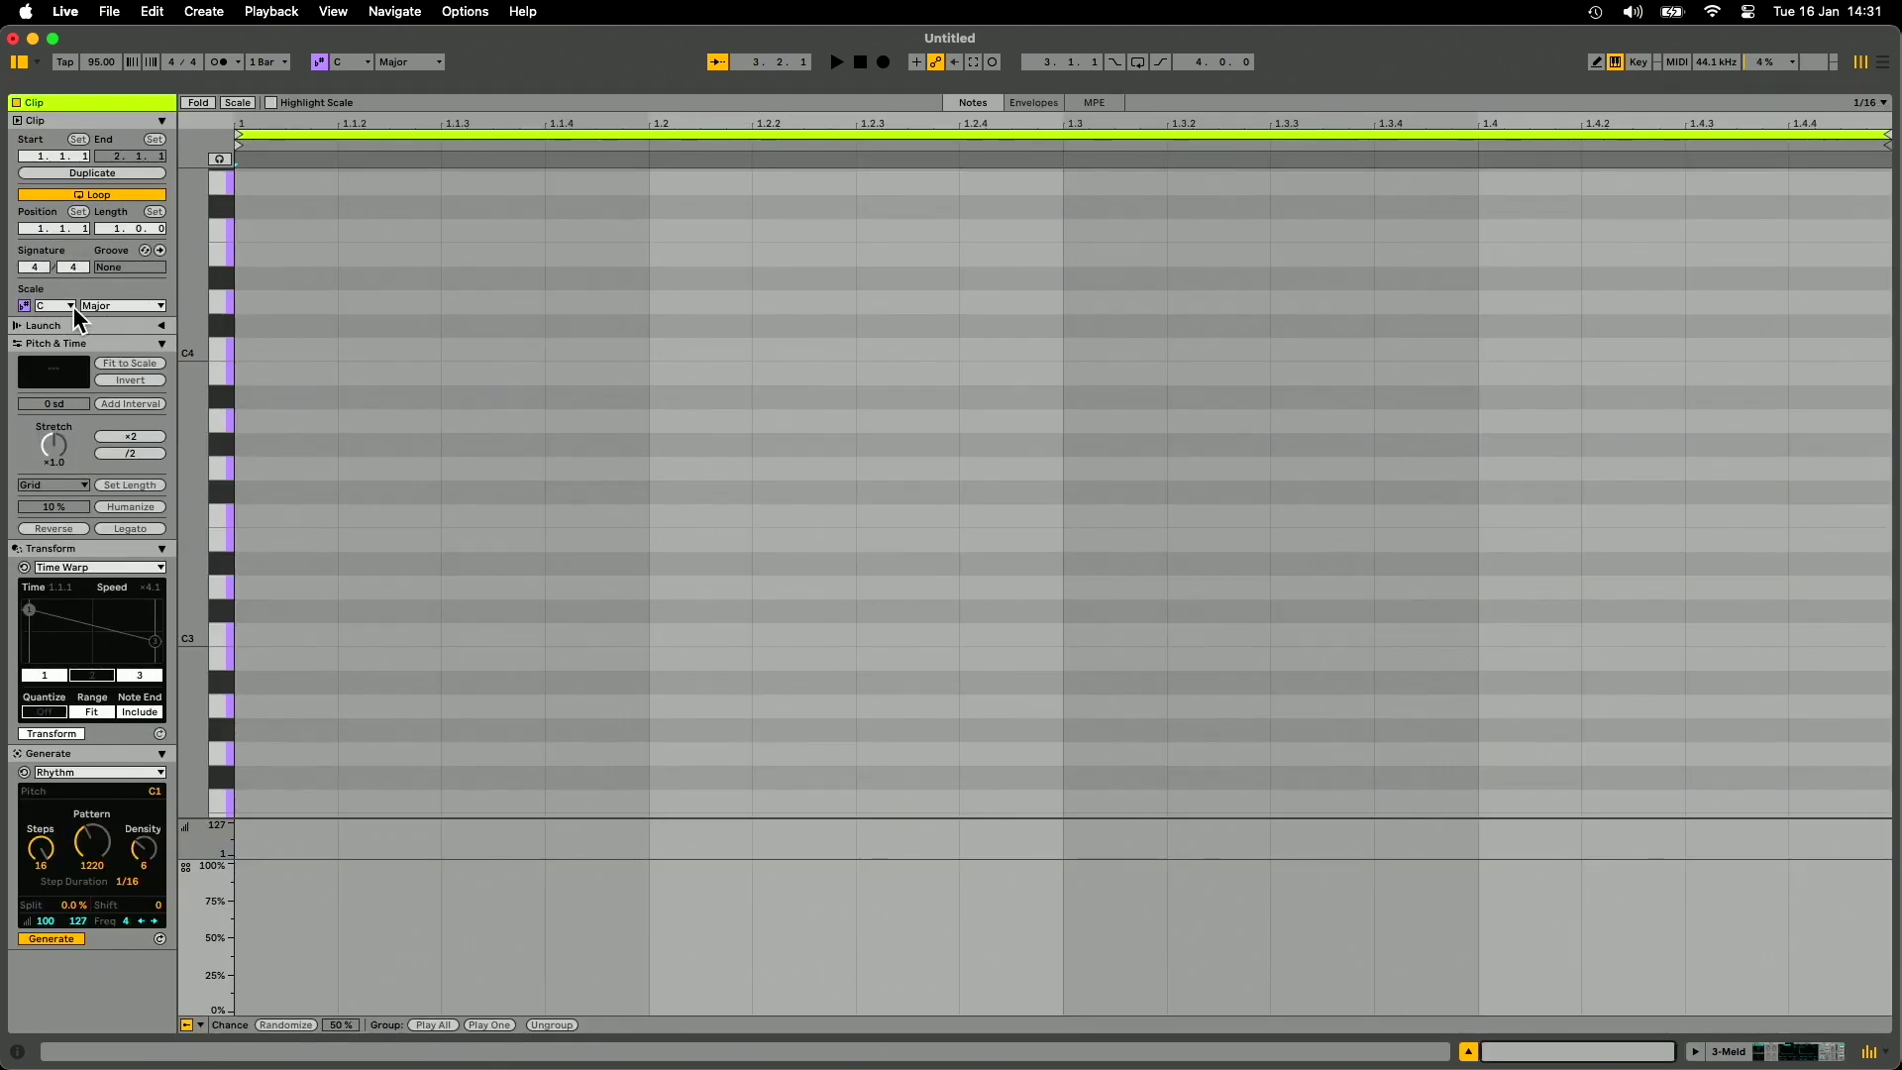
pyautogui.click(103, 304)
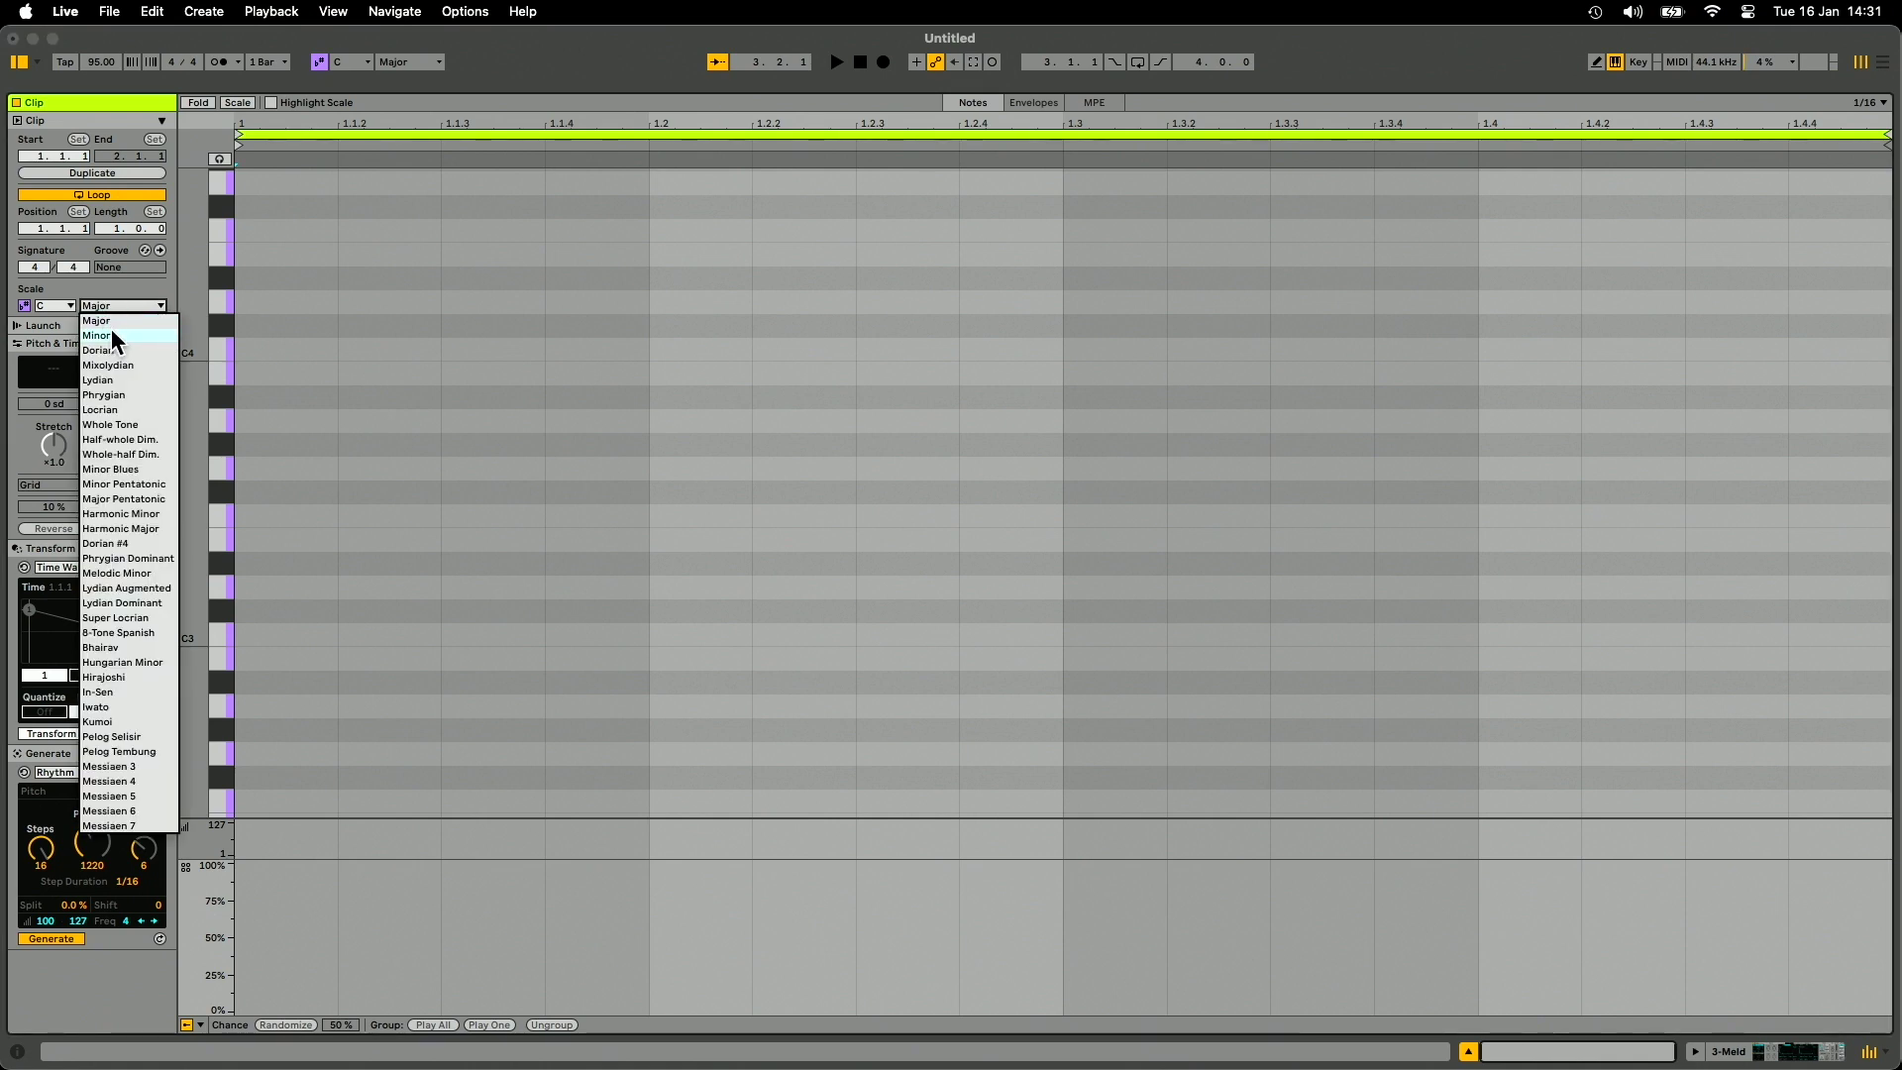
pyautogui.click(110, 335)
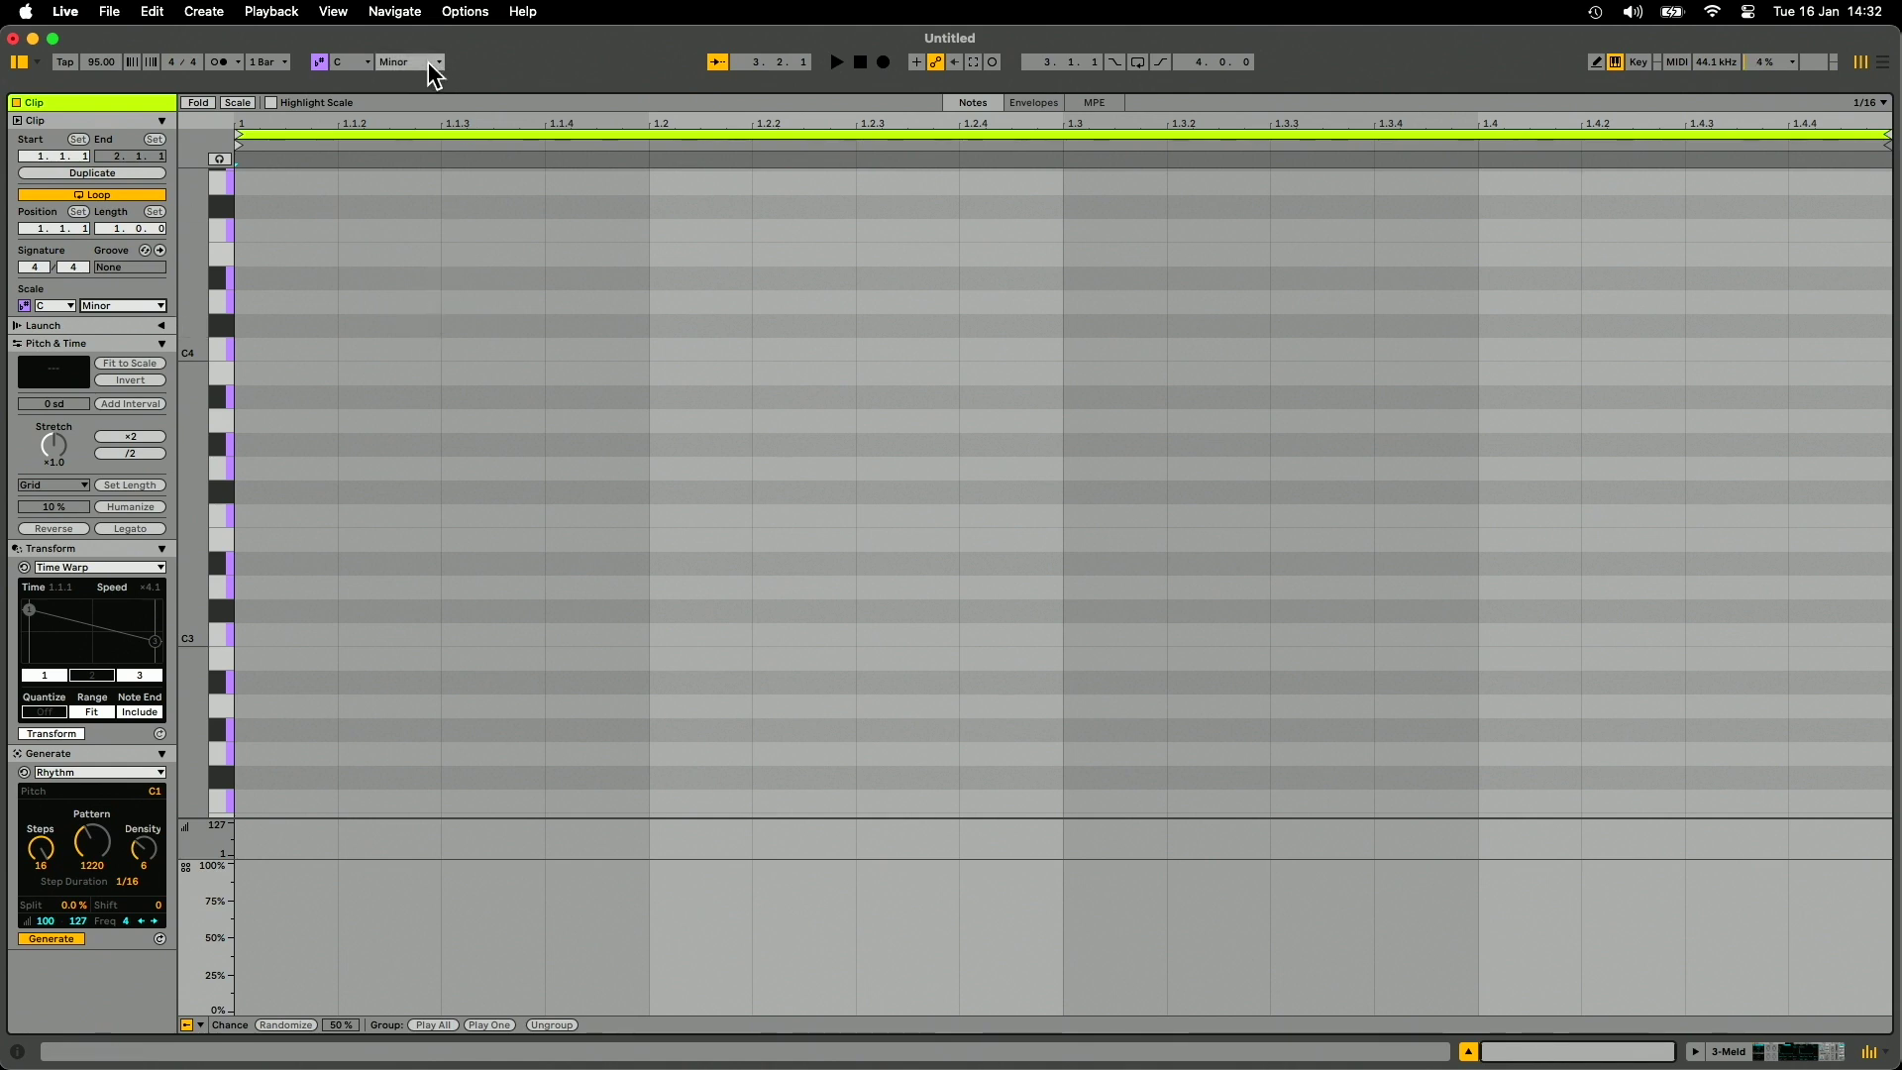
# Return from the clip to Session view with the Meld device shown.
pyautogui.hotkey('shift', 'Tab')
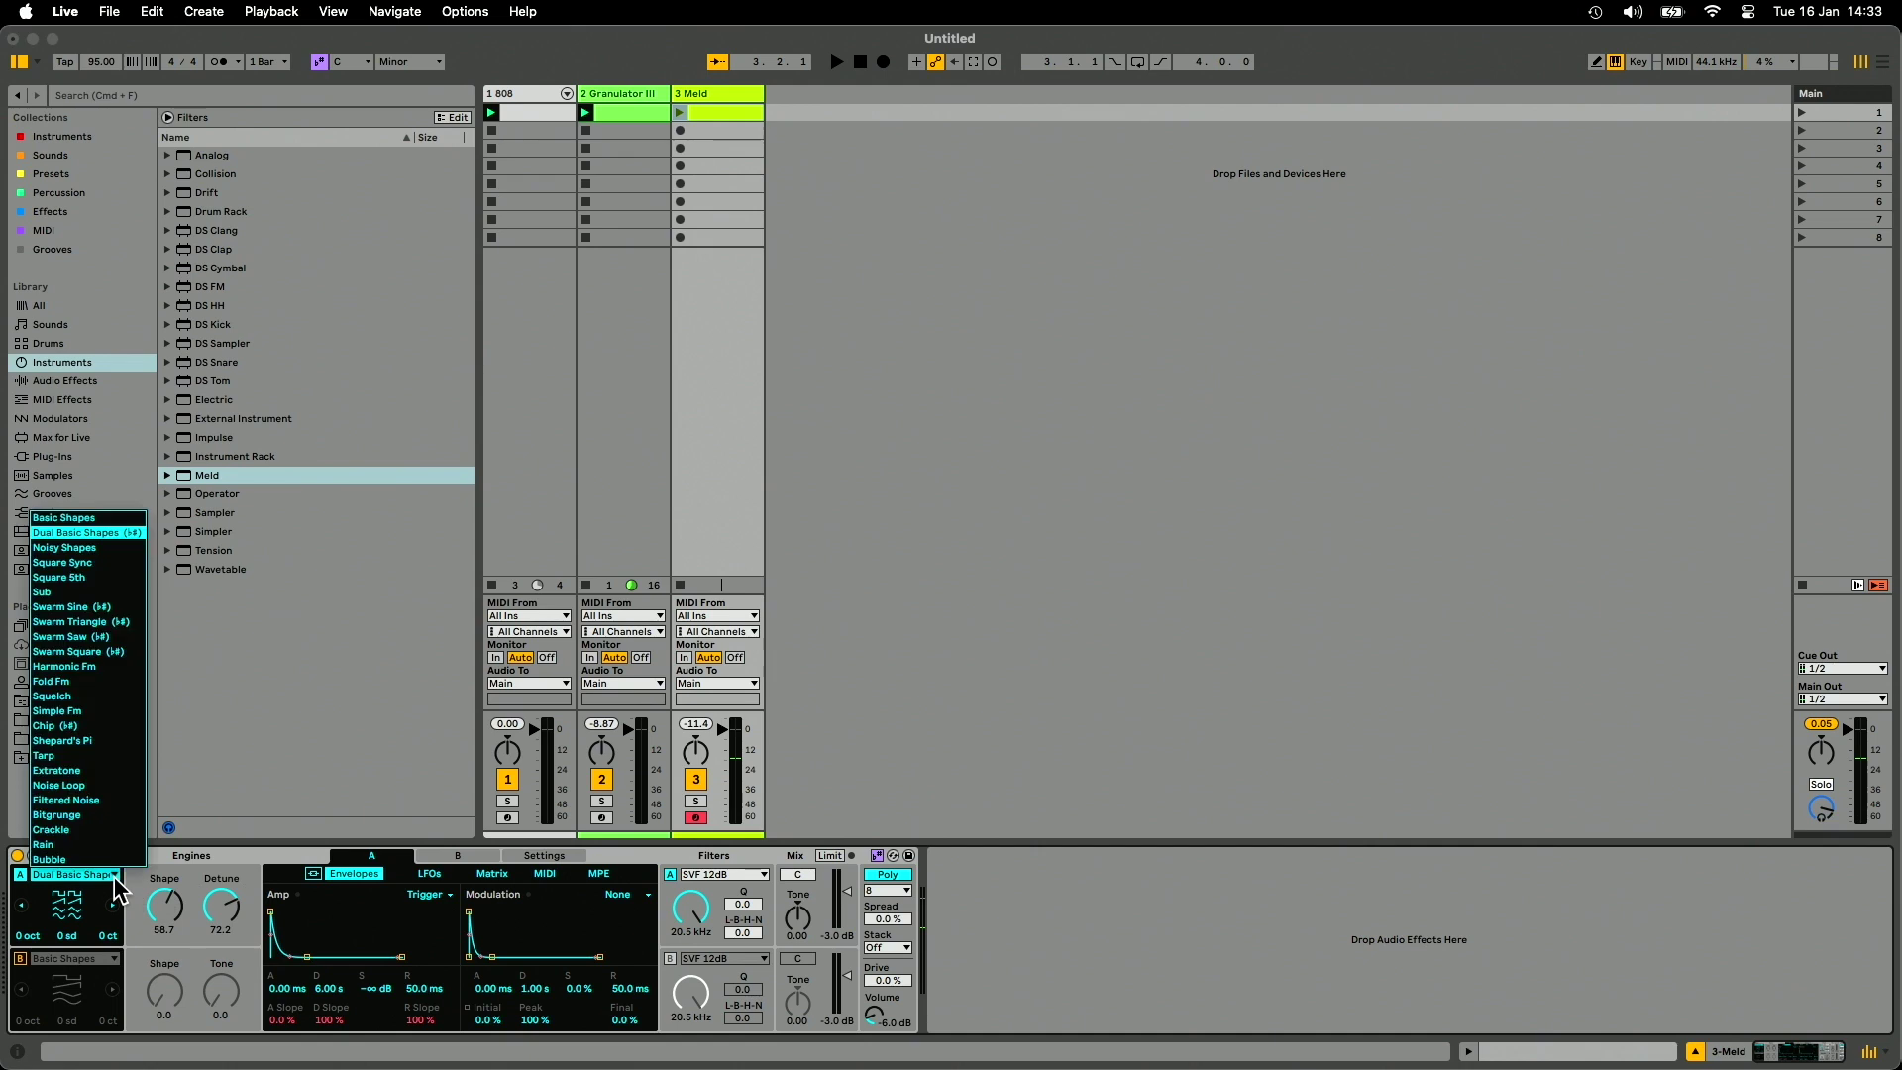
# Switch engine A to Swarm Sine and lower its Motion to 15.1.
pyautogui.click(125, 620)
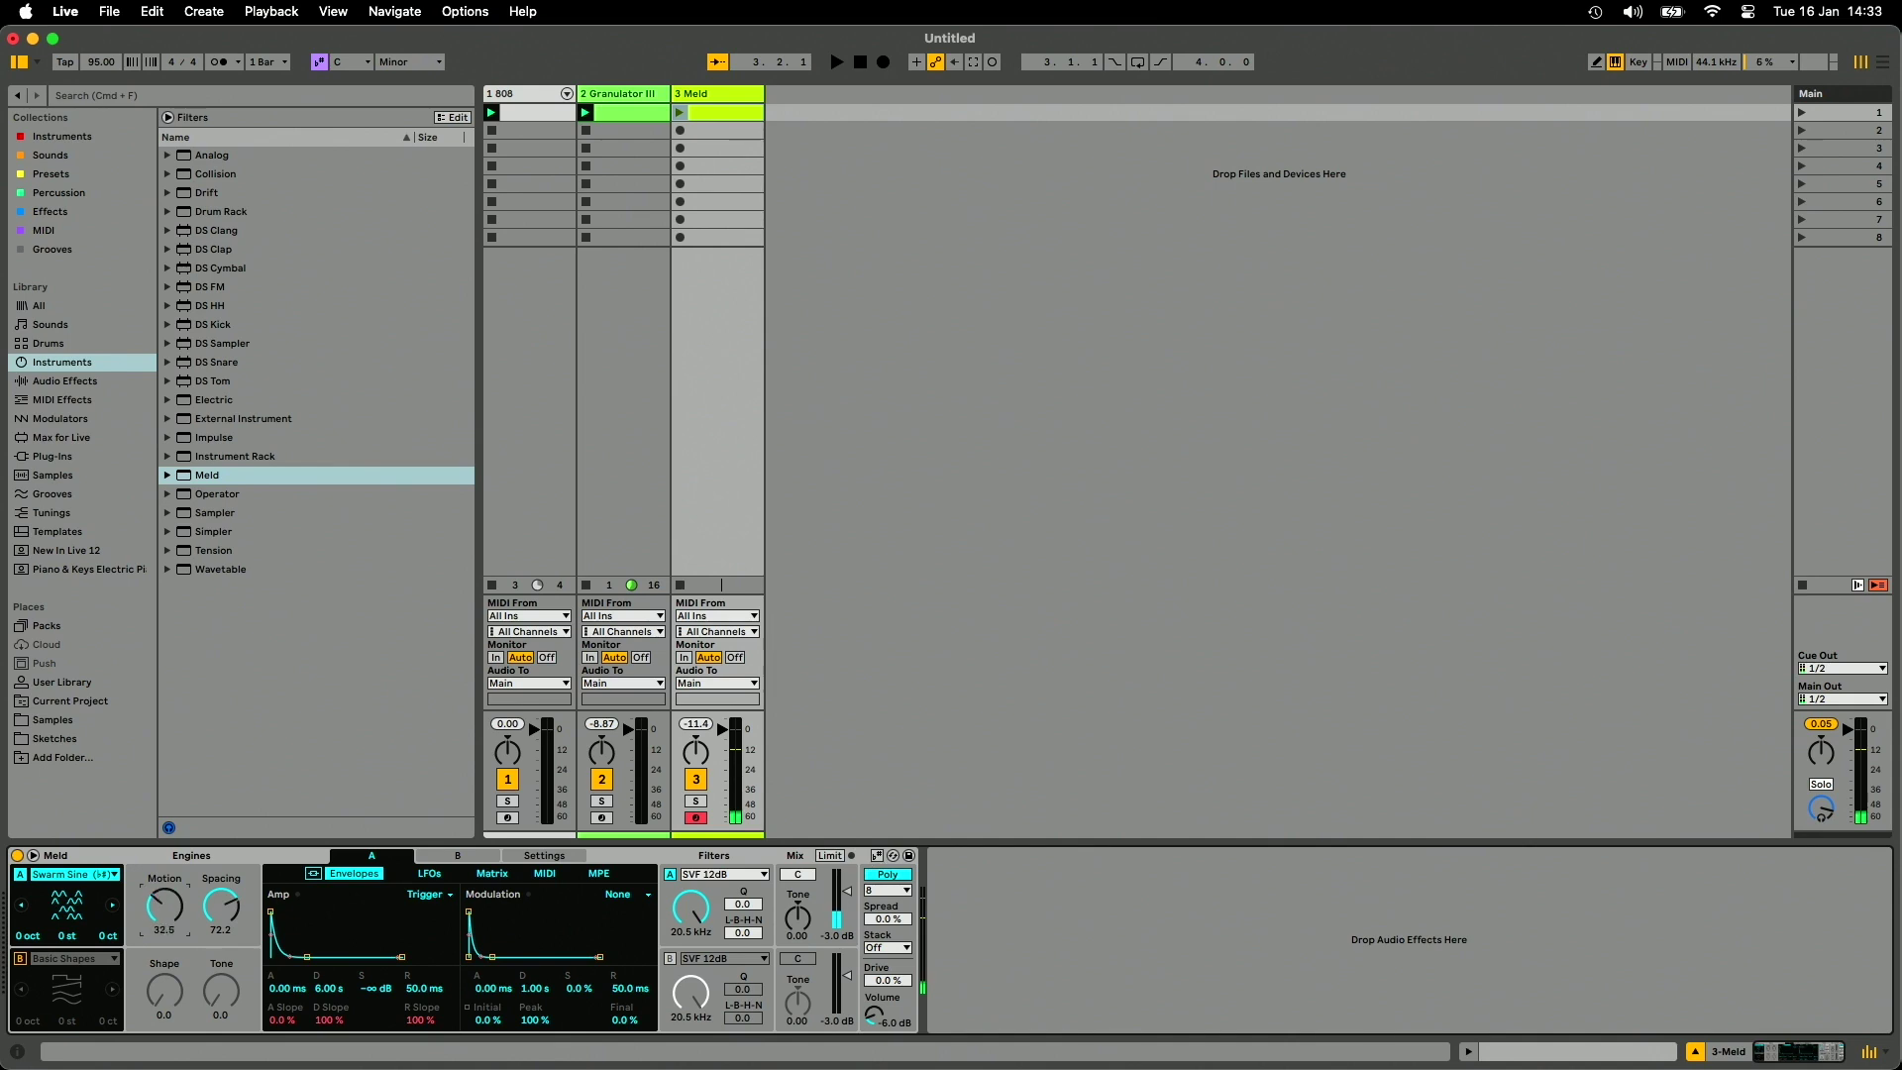
pyautogui.moveTo(164, 904); pyautogui.dragTo(164, 933)
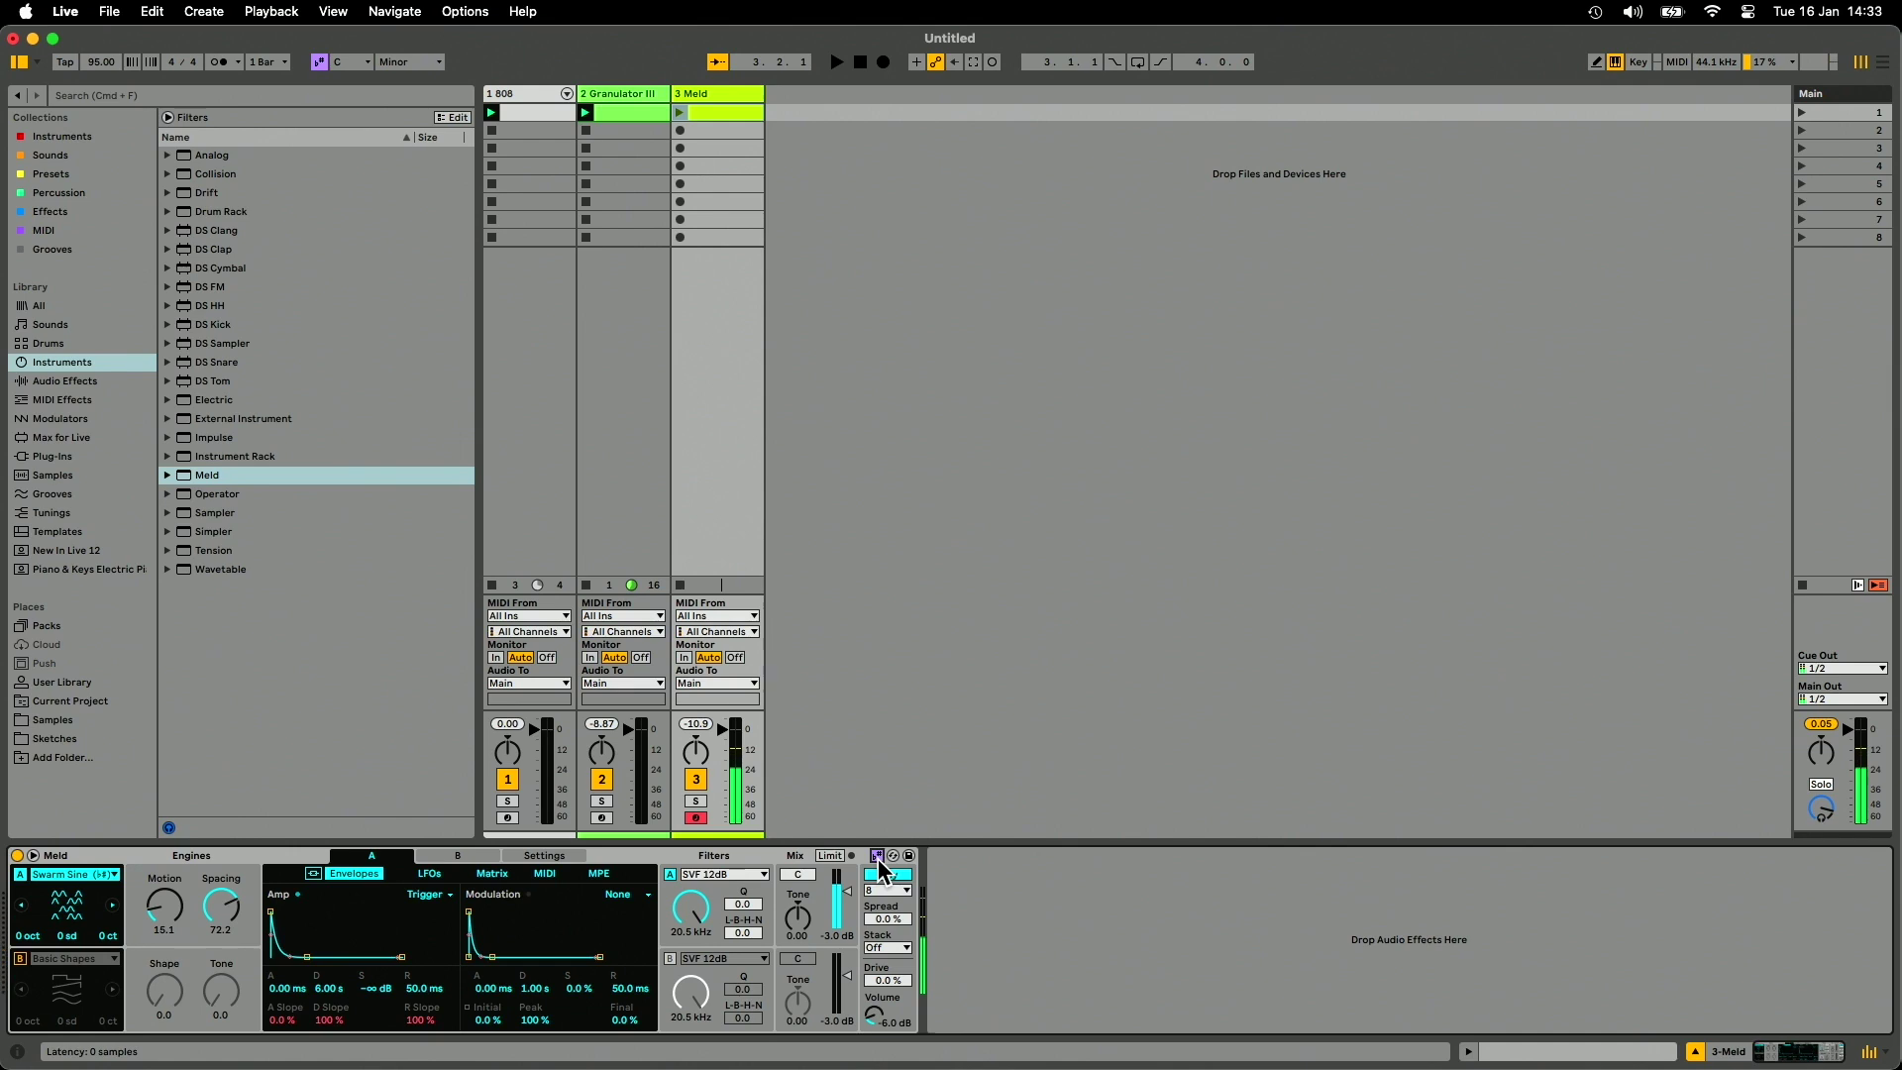
pyautogui.click(422, 63)
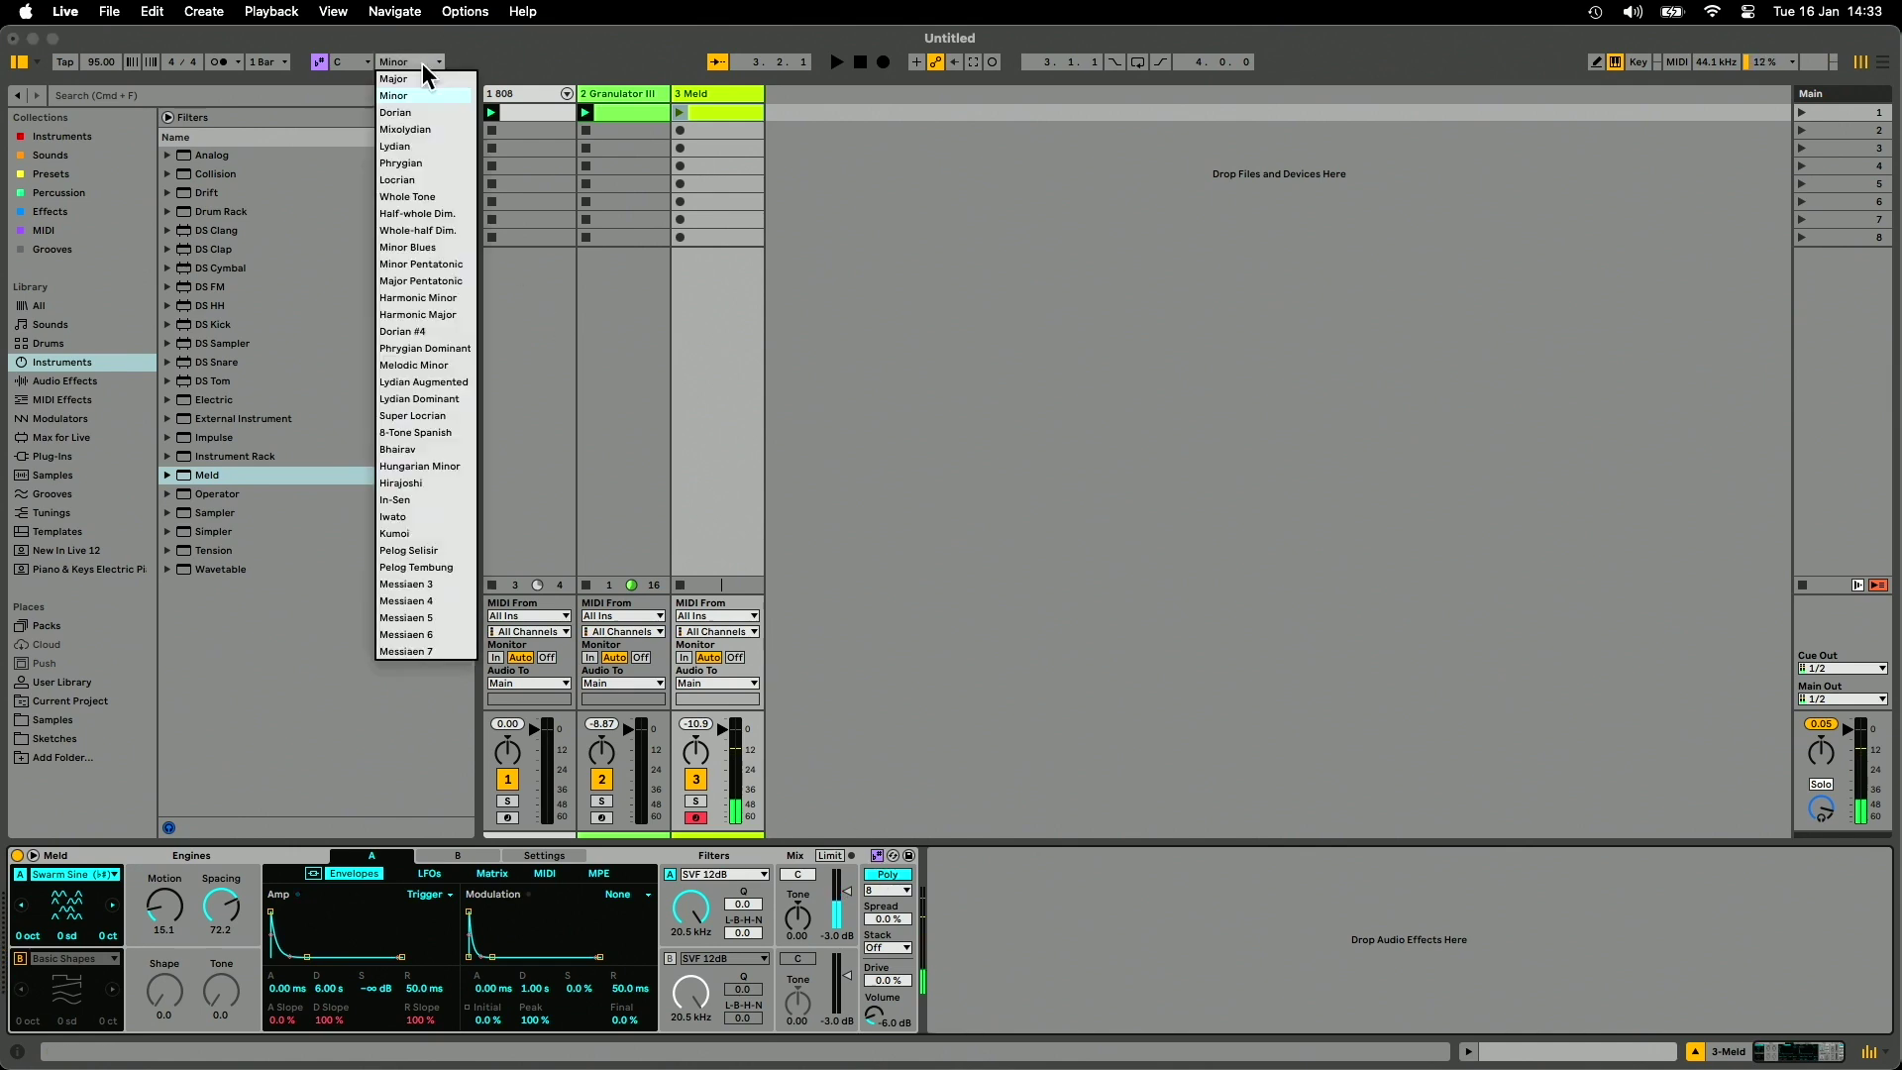
pyautogui.click(424, 80)
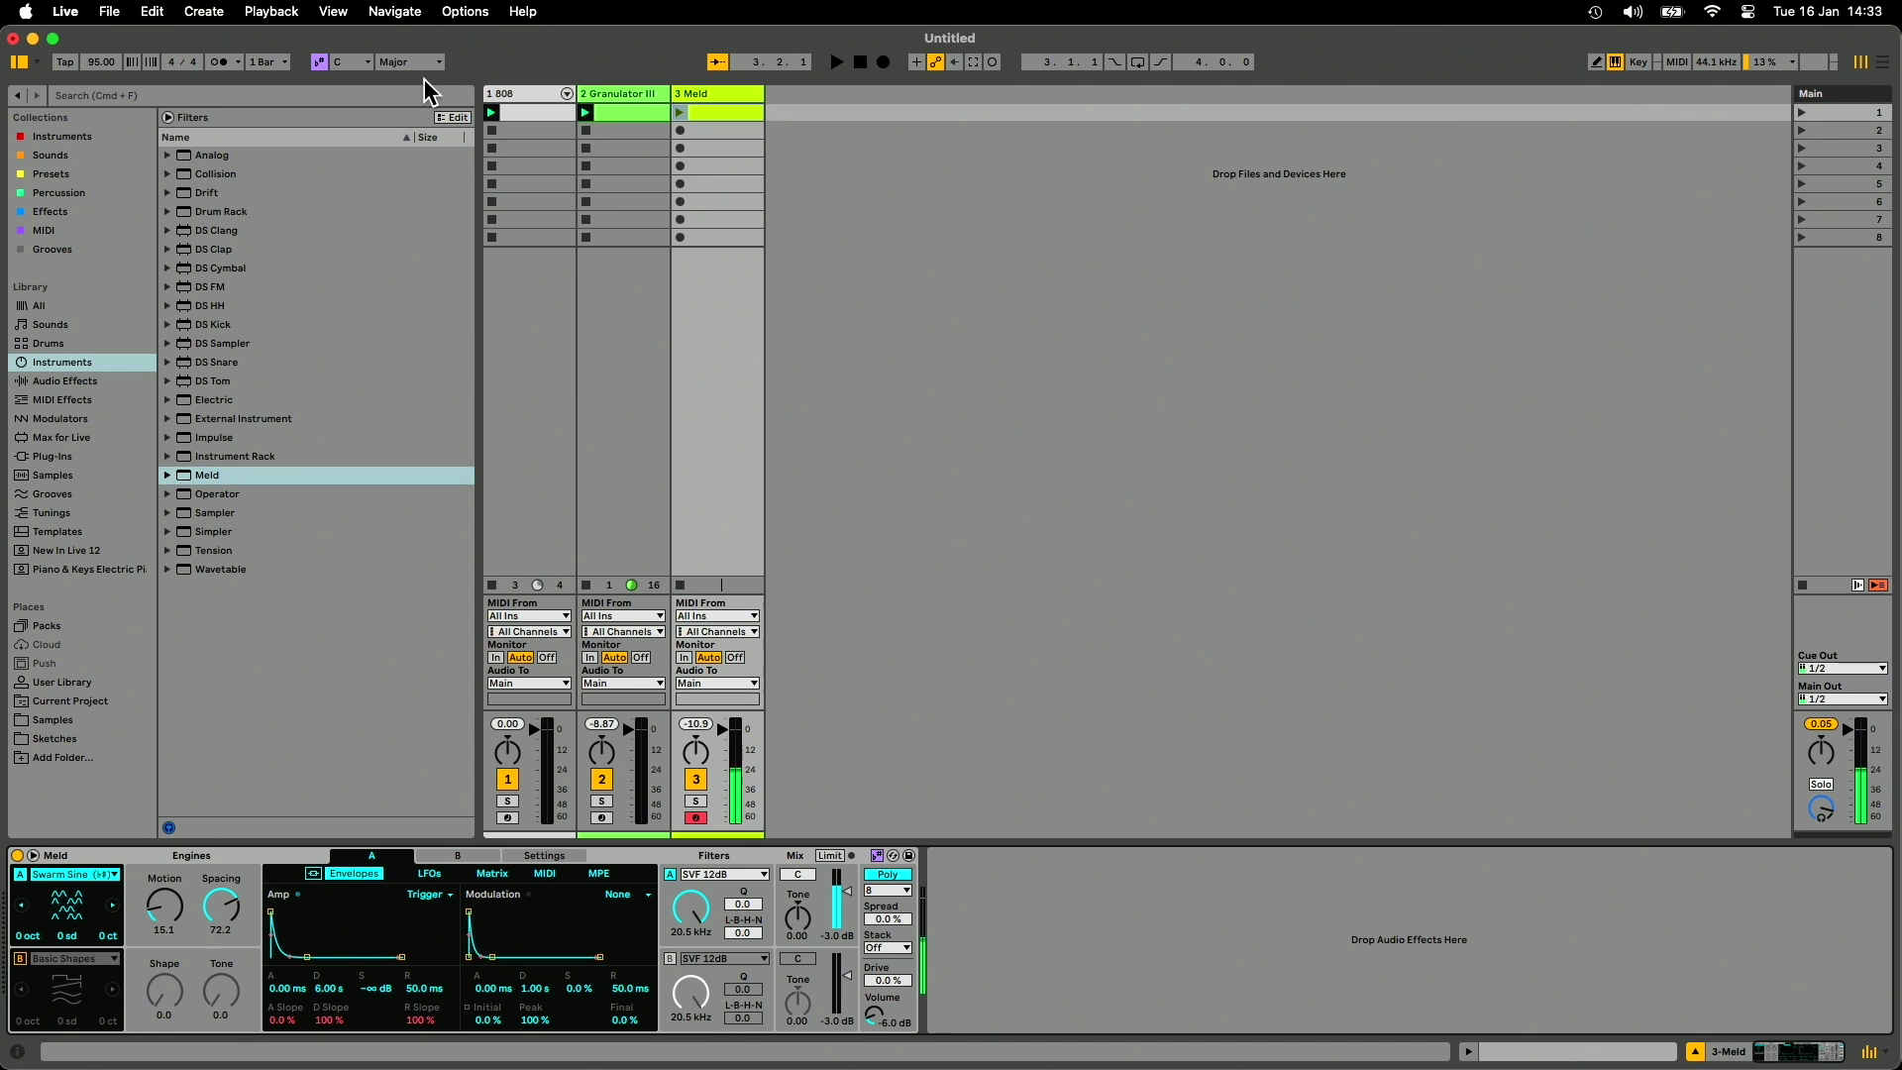
pyautogui.click(410, 63)
pyautogui.click(402, 95)
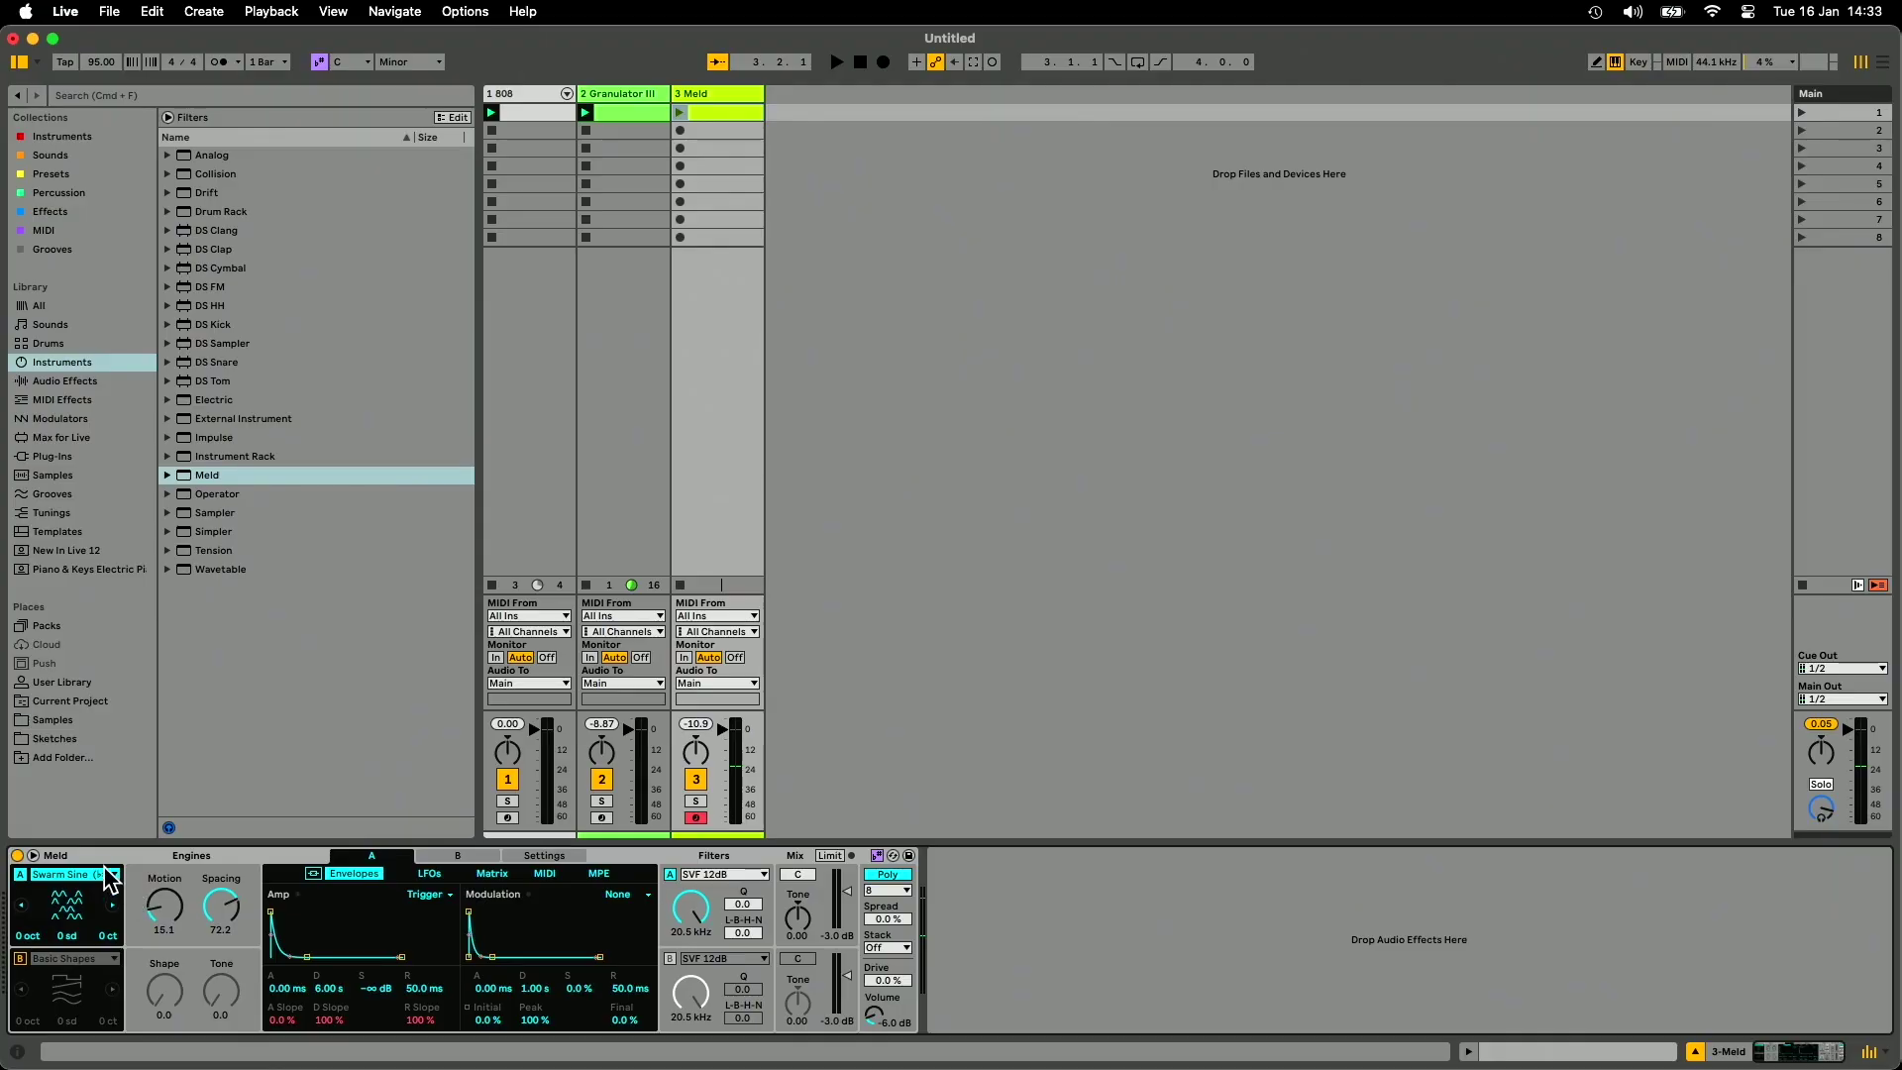
# Put oscillator A back on Dual Basic Shapes with Shape at 48.4.
pyautogui.click(109, 875)
pyautogui.click(103, 532)
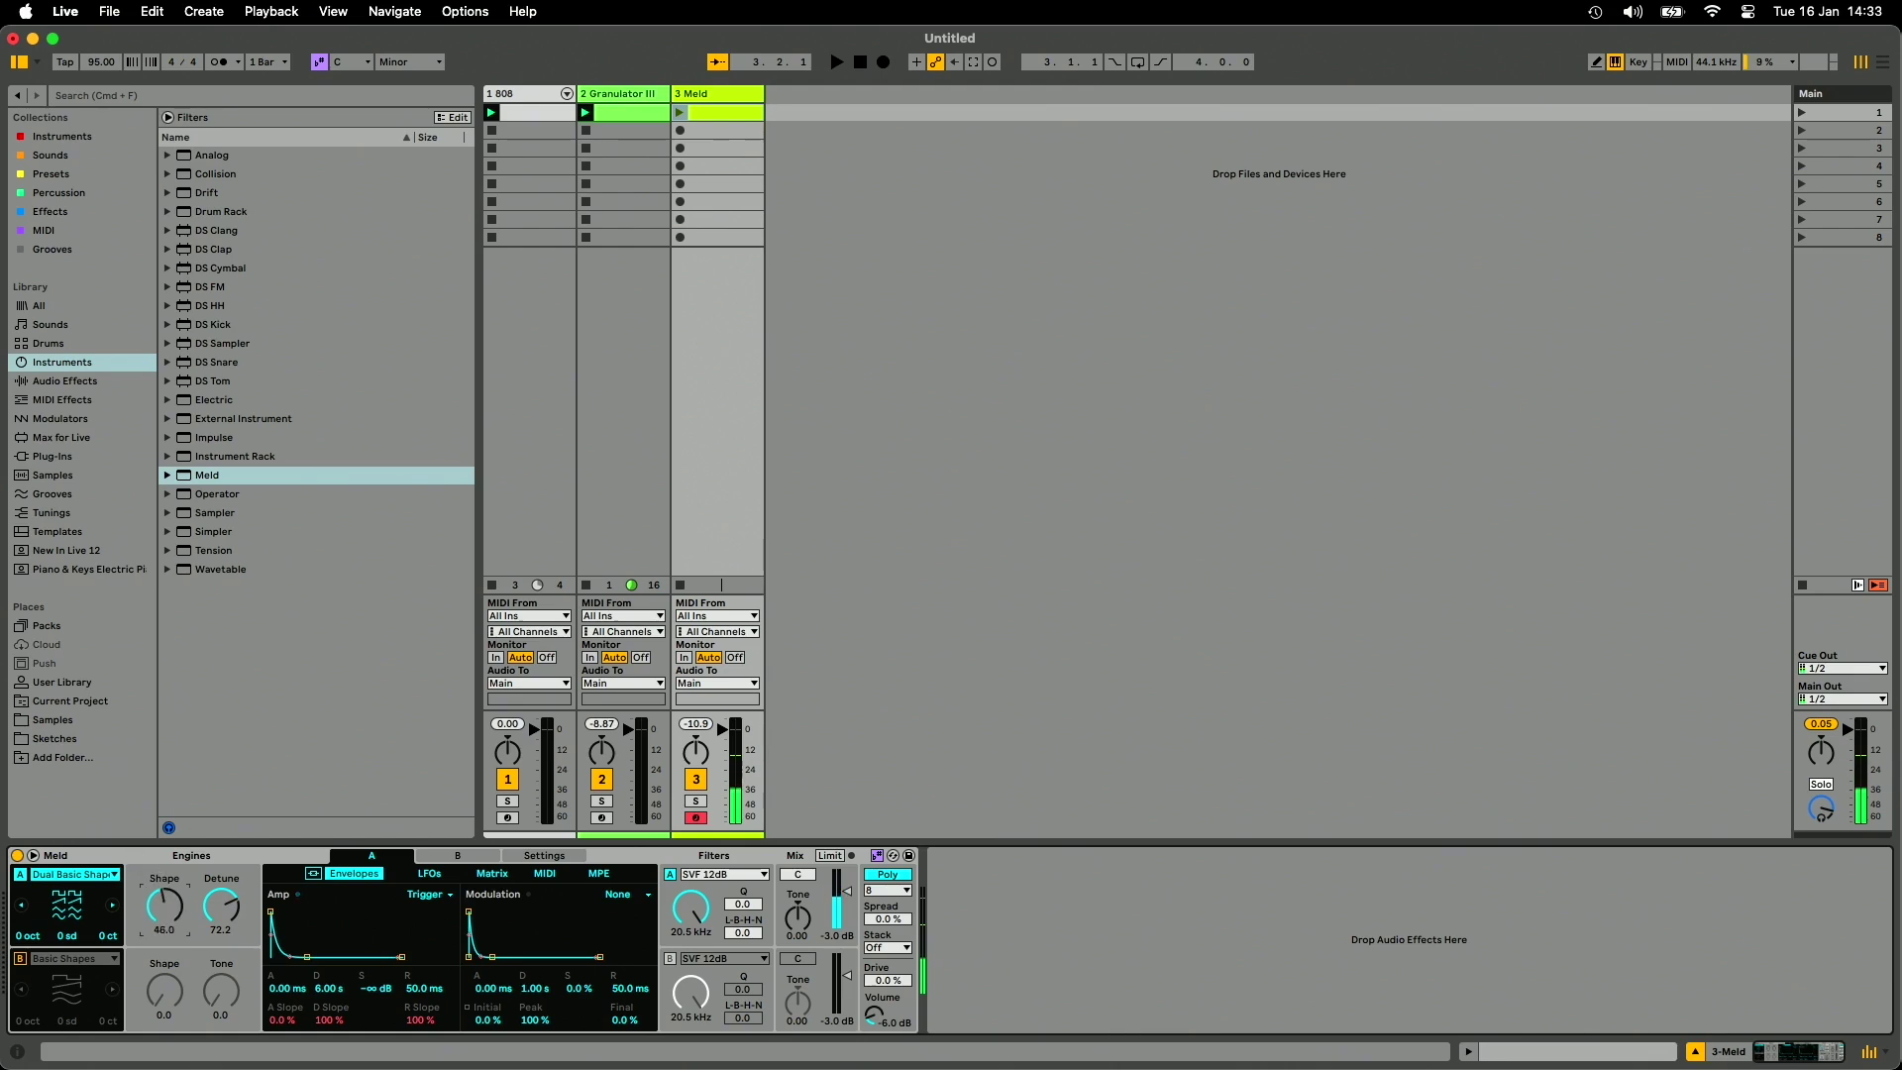
pyautogui.moveTo(166, 911); pyautogui.dragTo(167, 910)
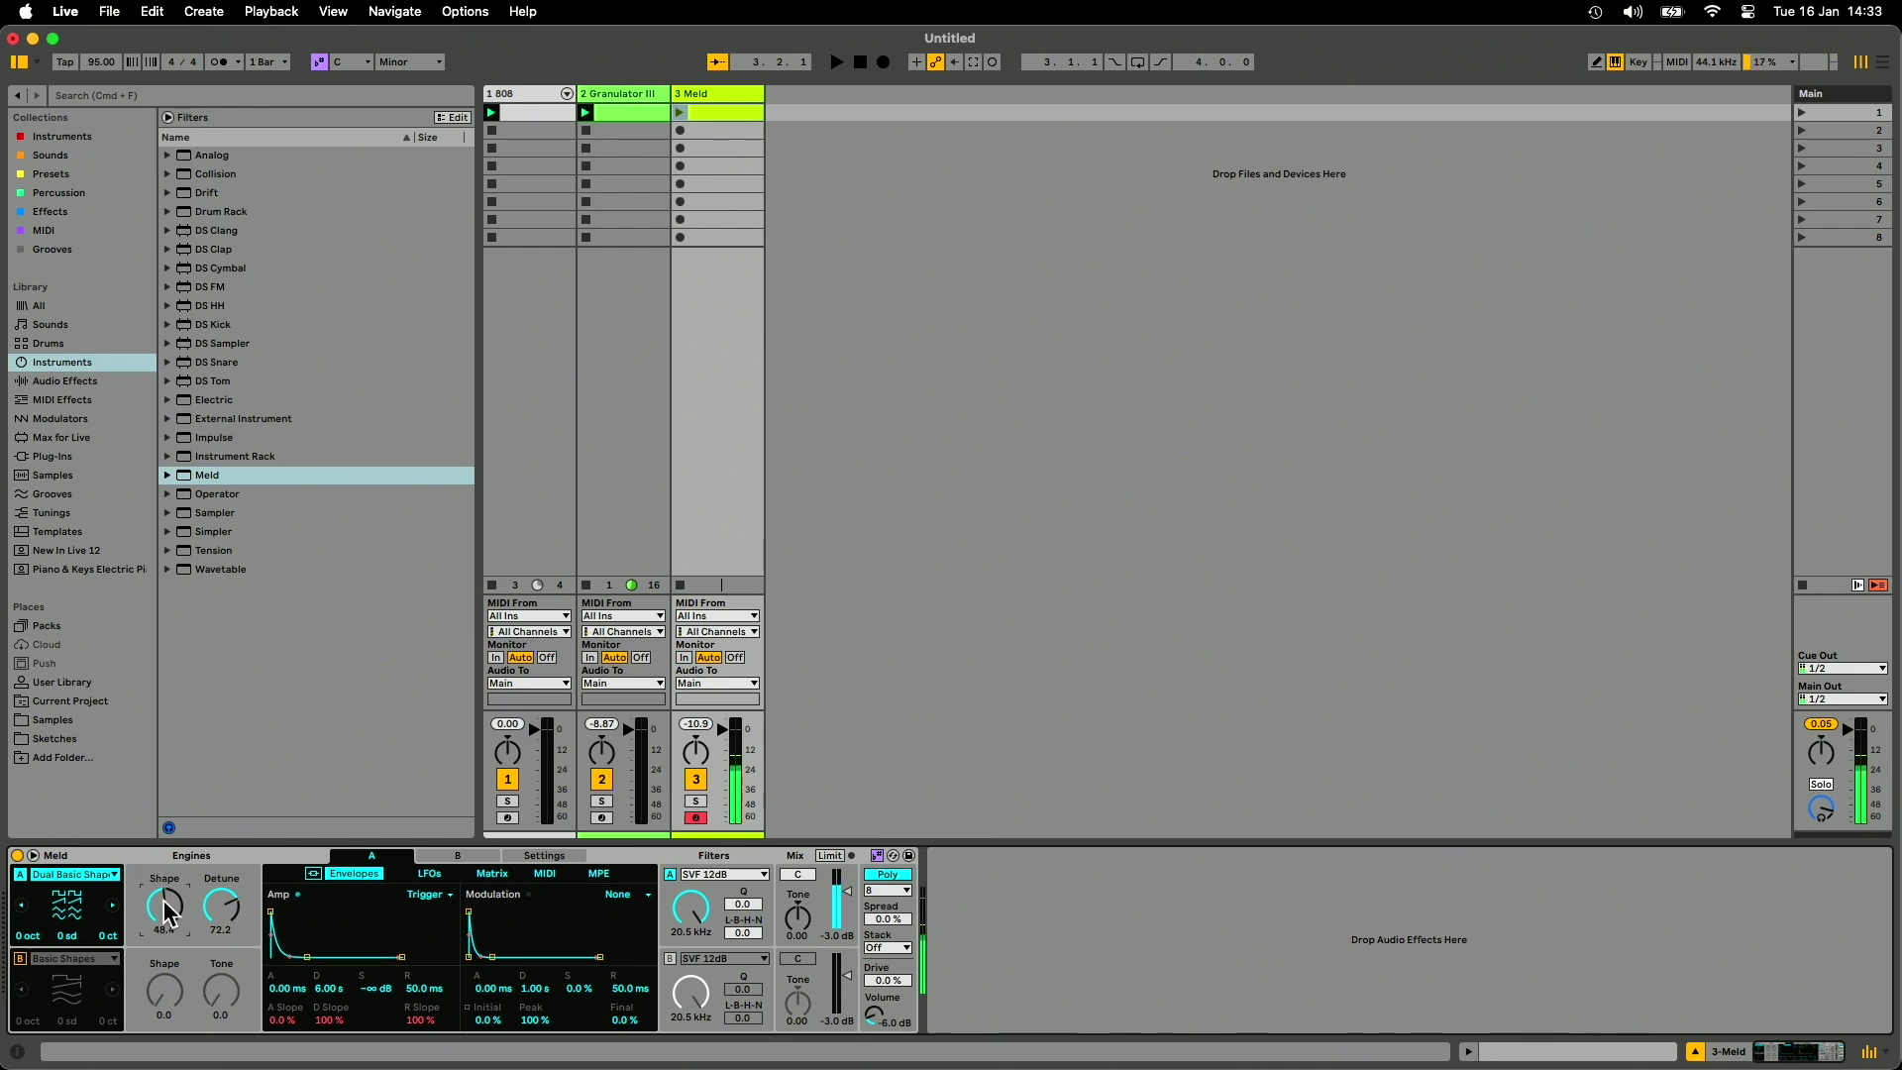
pyautogui.click(769, 875)
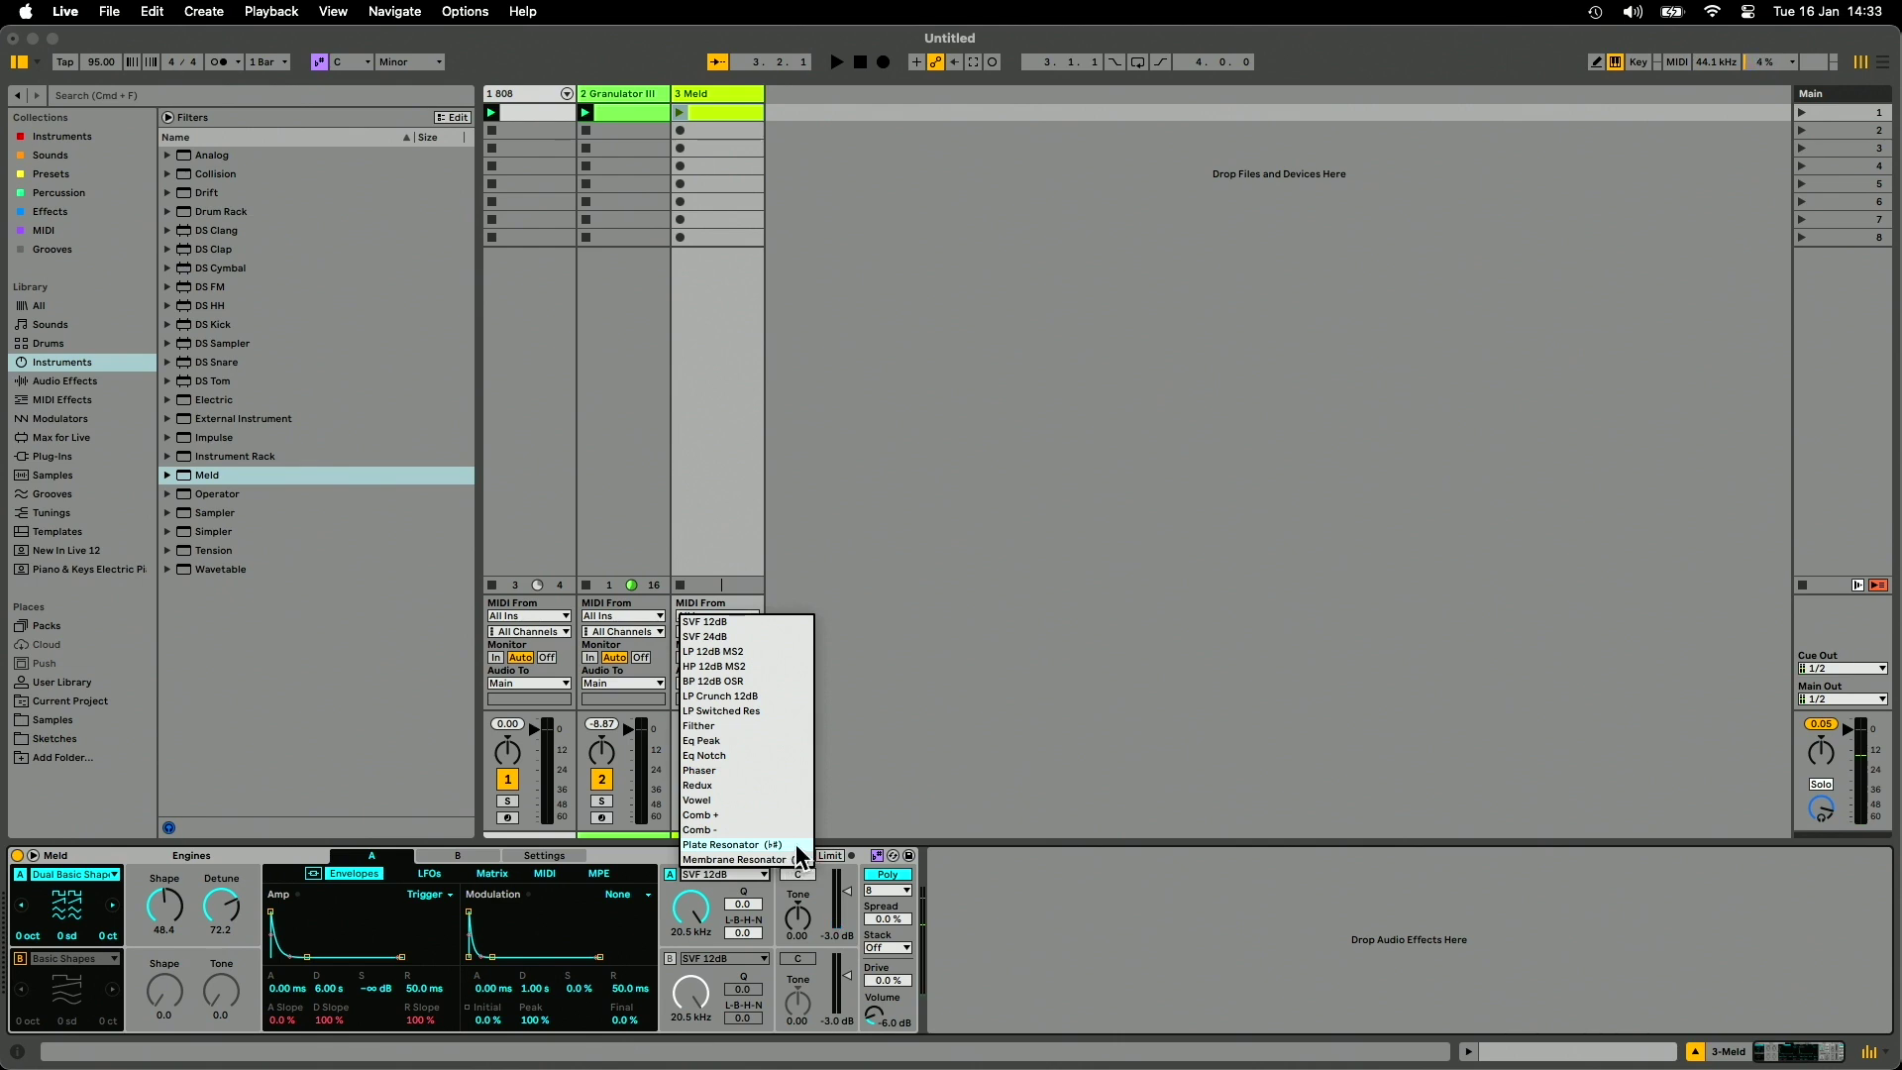
# Set Meld's filter A type to Filther and bring its cutoff down to 1.31 kHz.
pyautogui.click(763, 874)
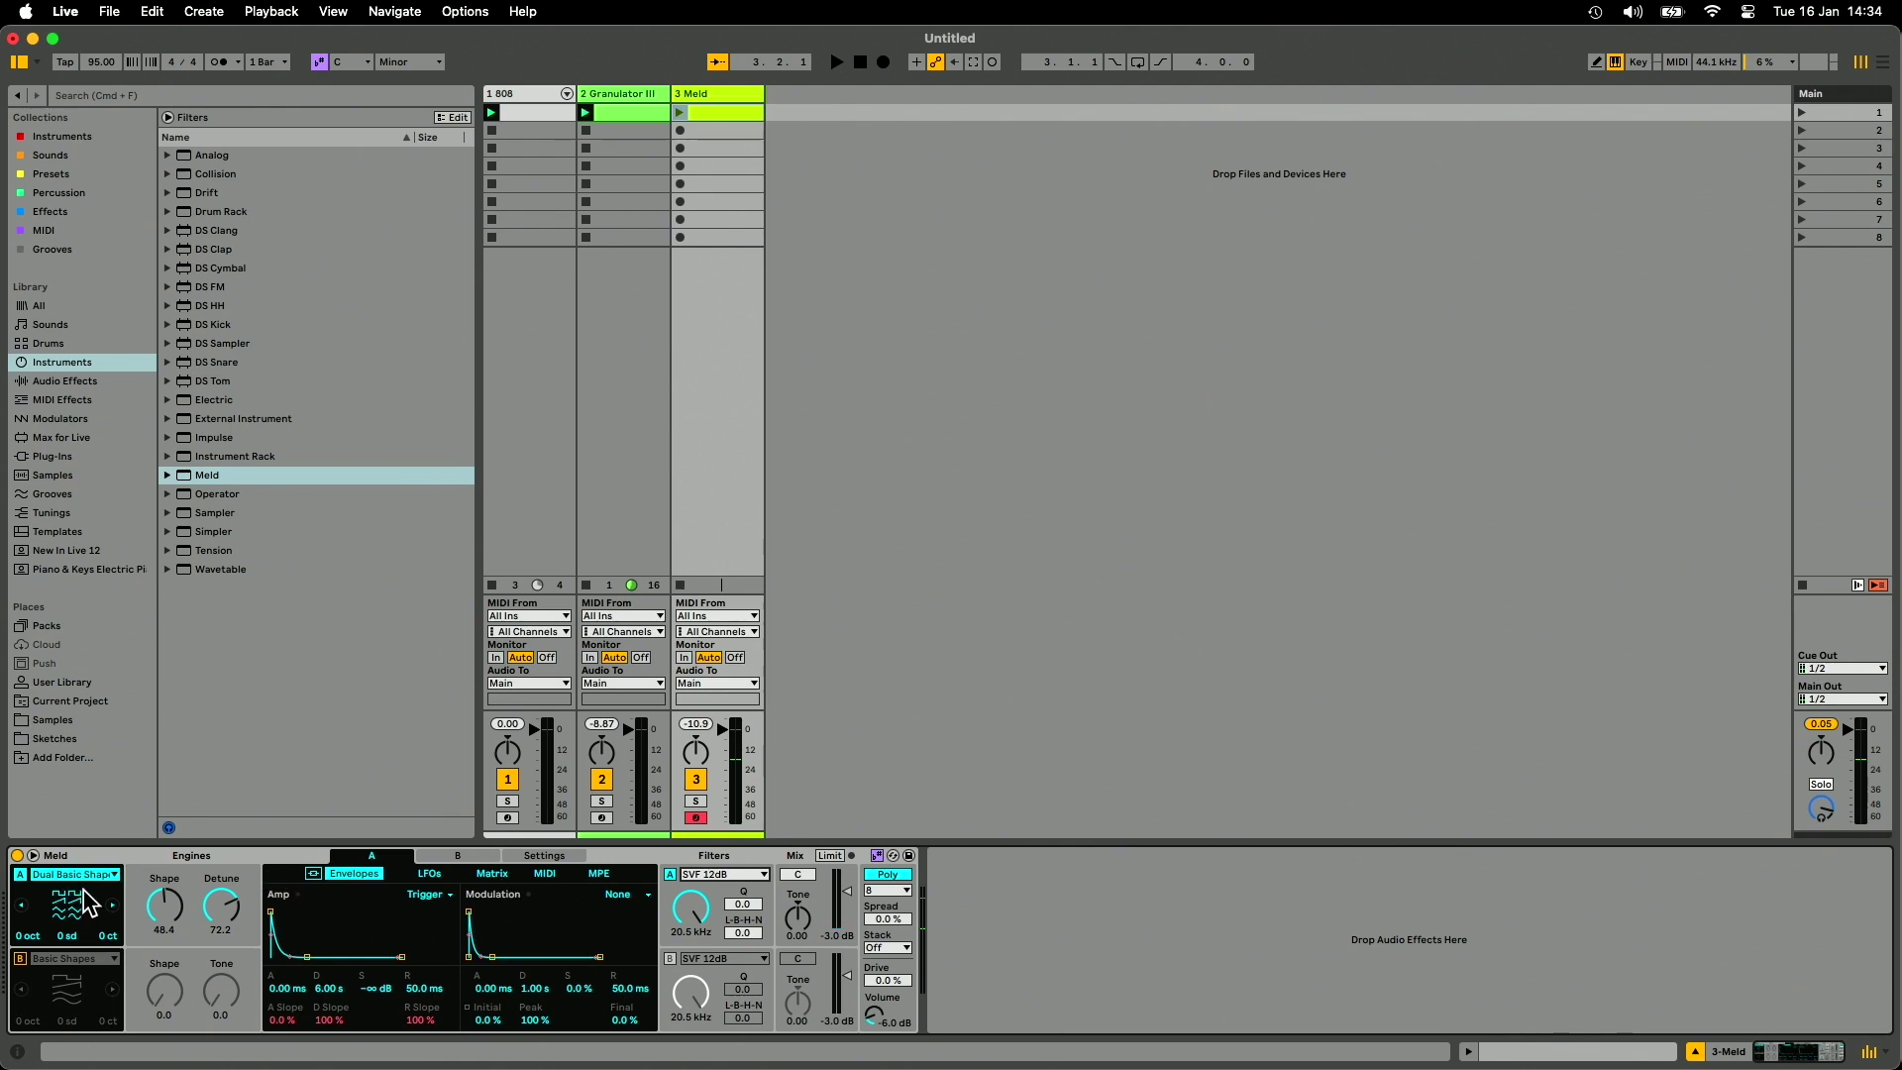
pyautogui.click(750, 876)
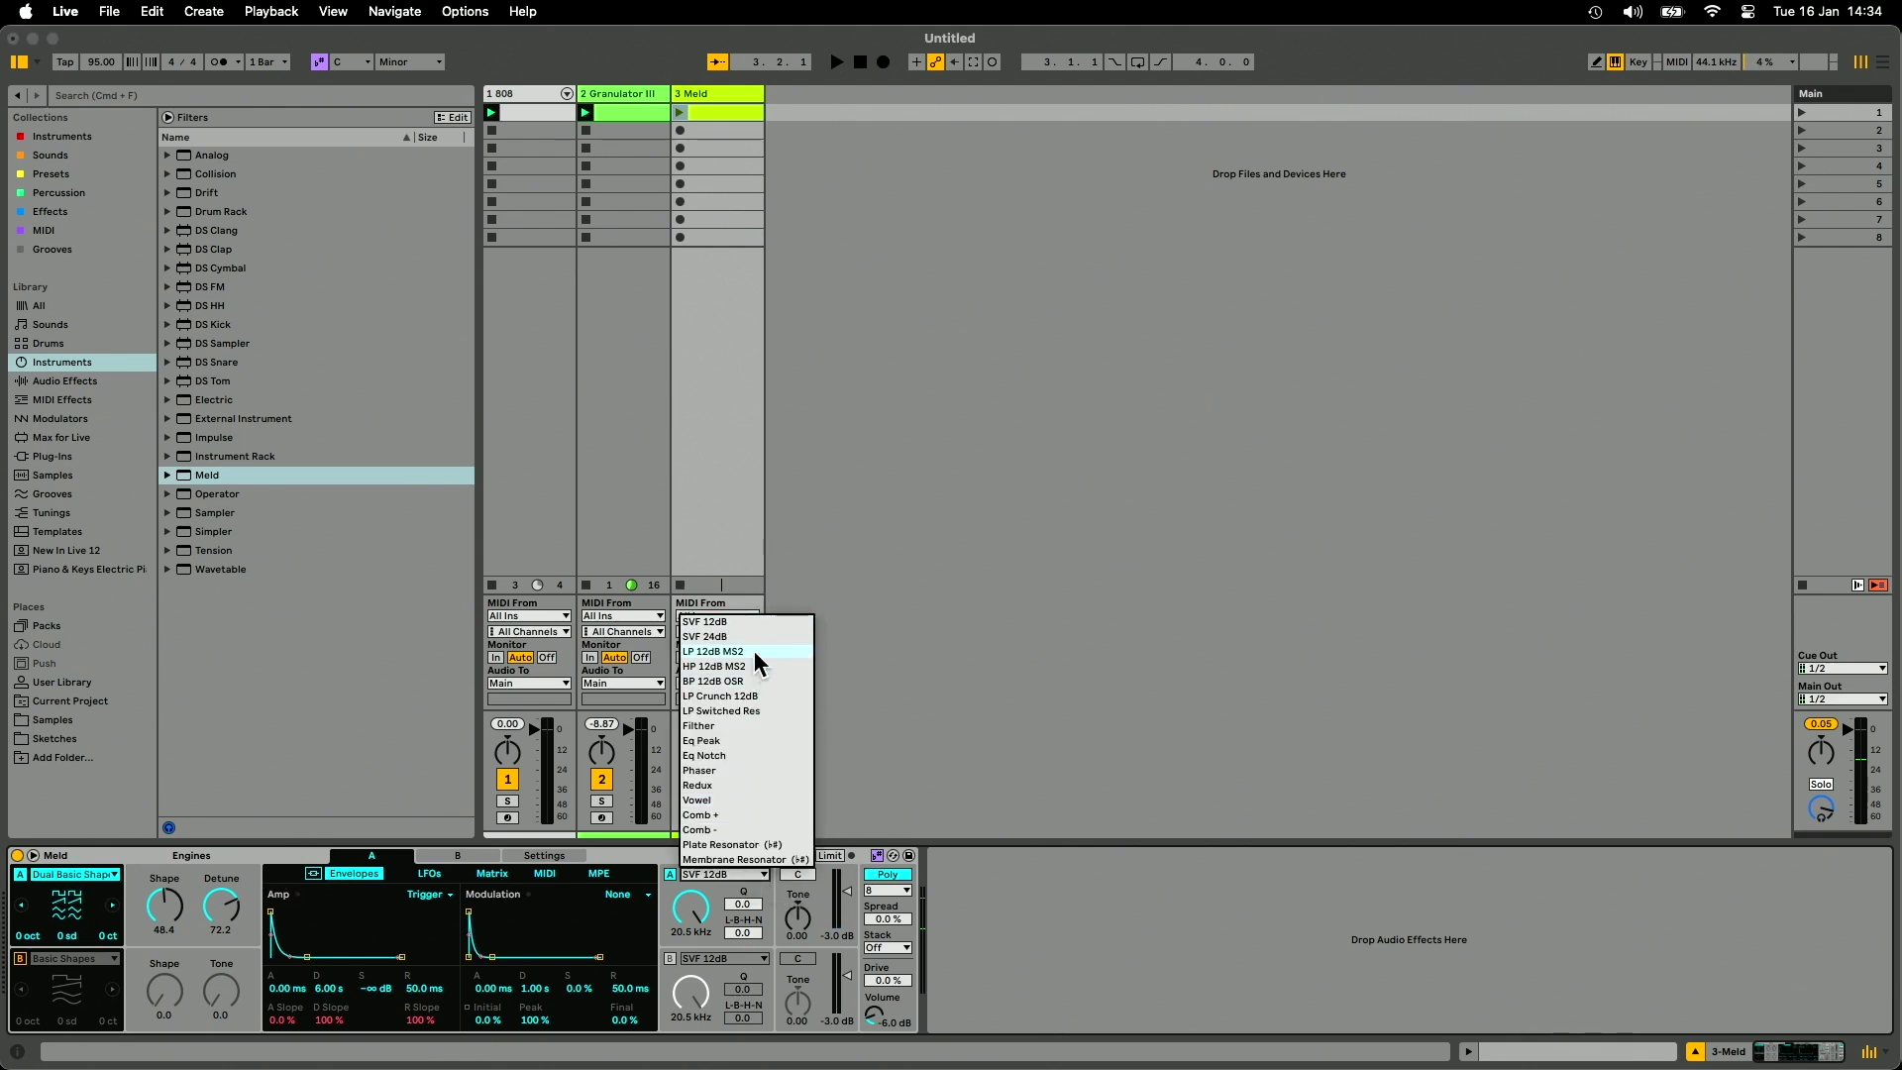
pyautogui.click(747, 726)
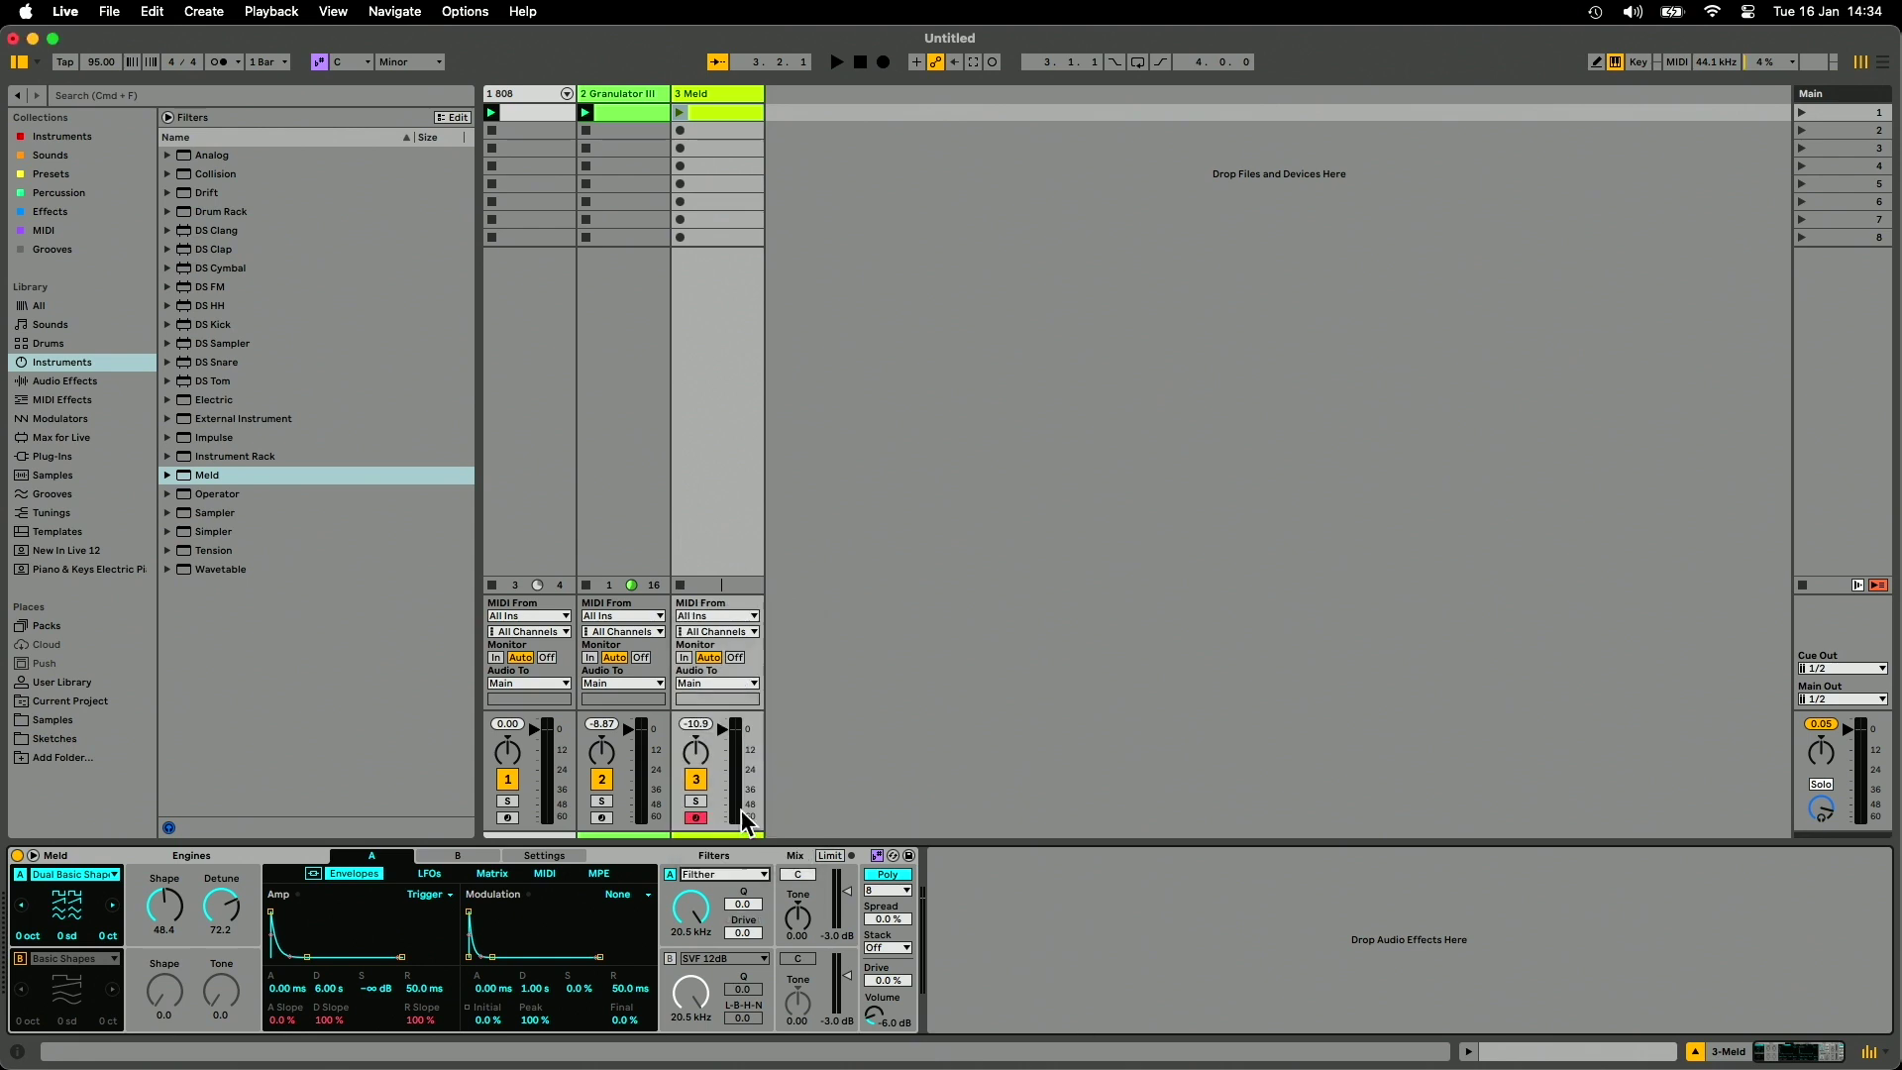
pyautogui.moveTo(690, 906); pyautogui.dragTo(743, 917)
pyautogui.scroll(-5, 700, 919)
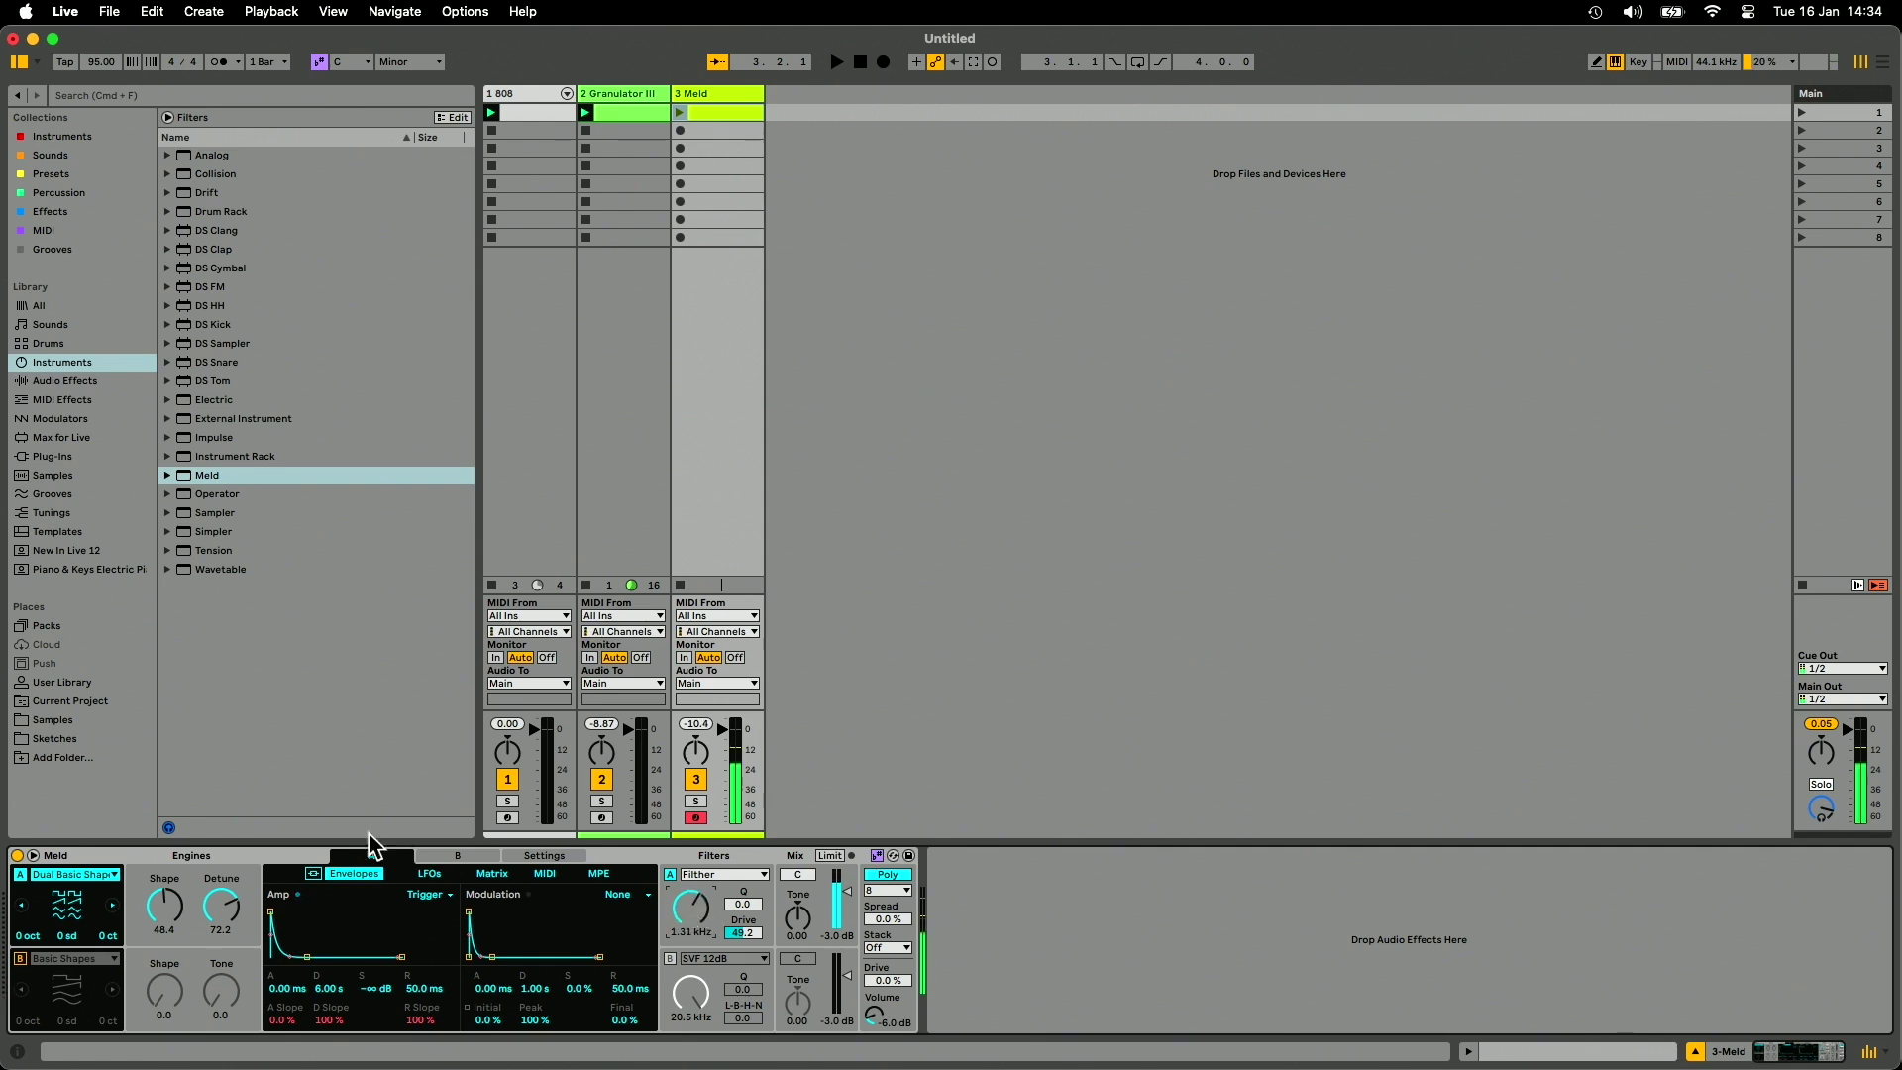
# In Meld's modulation matrix, route the amp envelope to Filter Freq with amount 31.
pyautogui.click(494, 875)
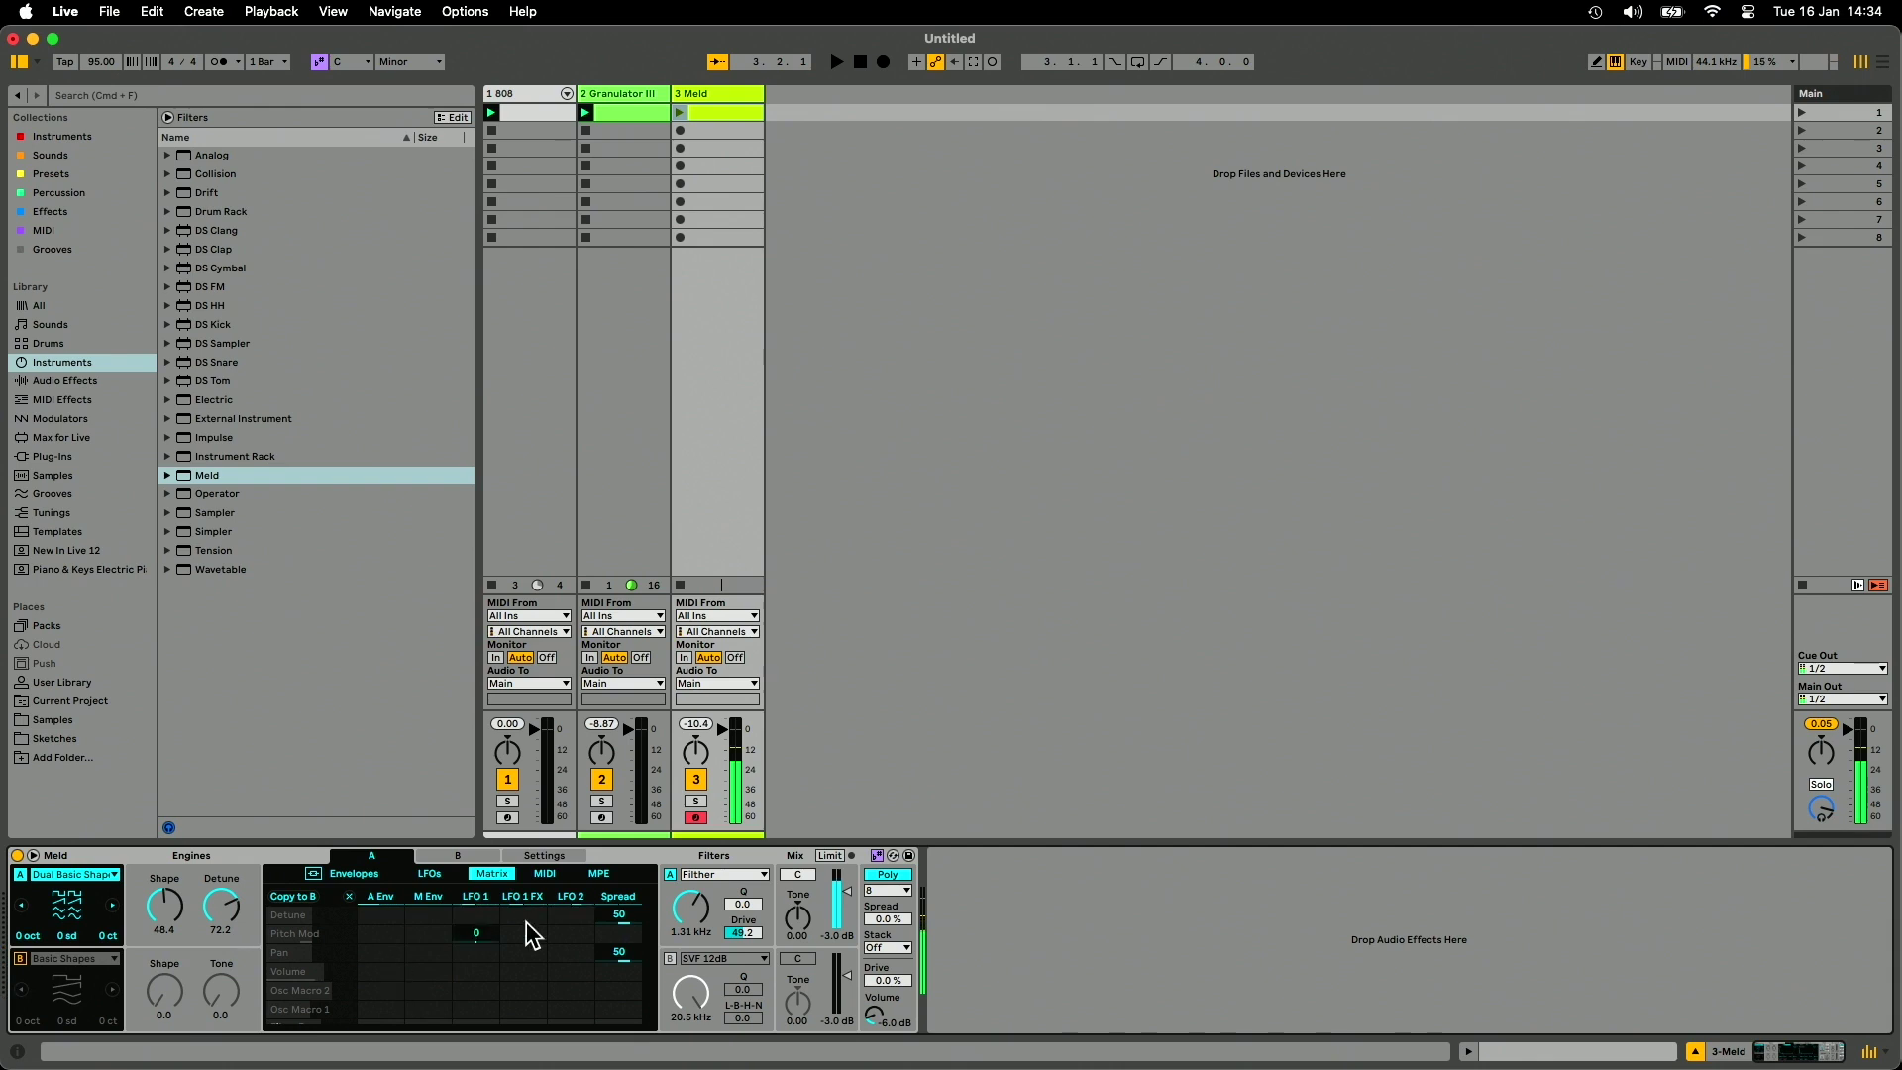
pyautogui.click(690, 910)
pyautogui.moveTo(381, 1014); pyautogui.dragTo(412, 998)
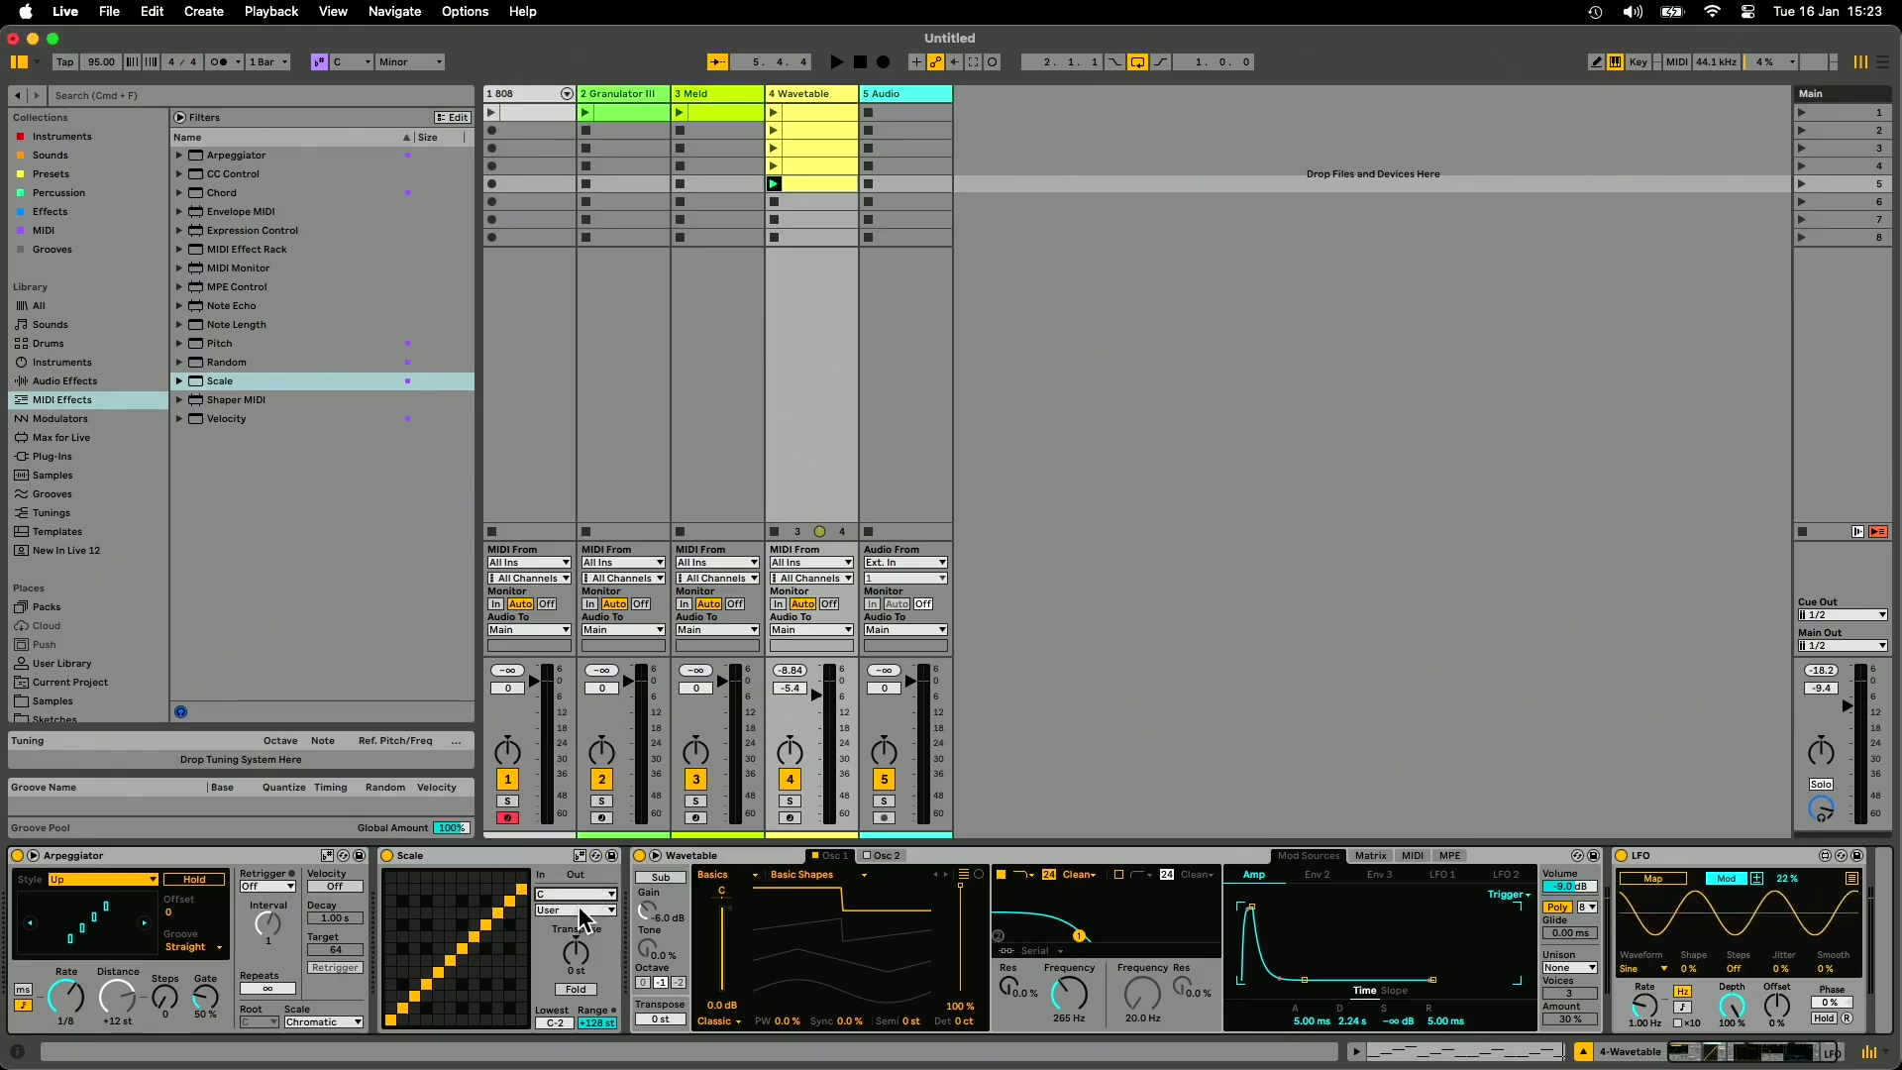
# Set the Scale effect to Minor following the set's scale, and toggle the Arpeggiator's scale following on then off.
pyautogui.click(592, 910)
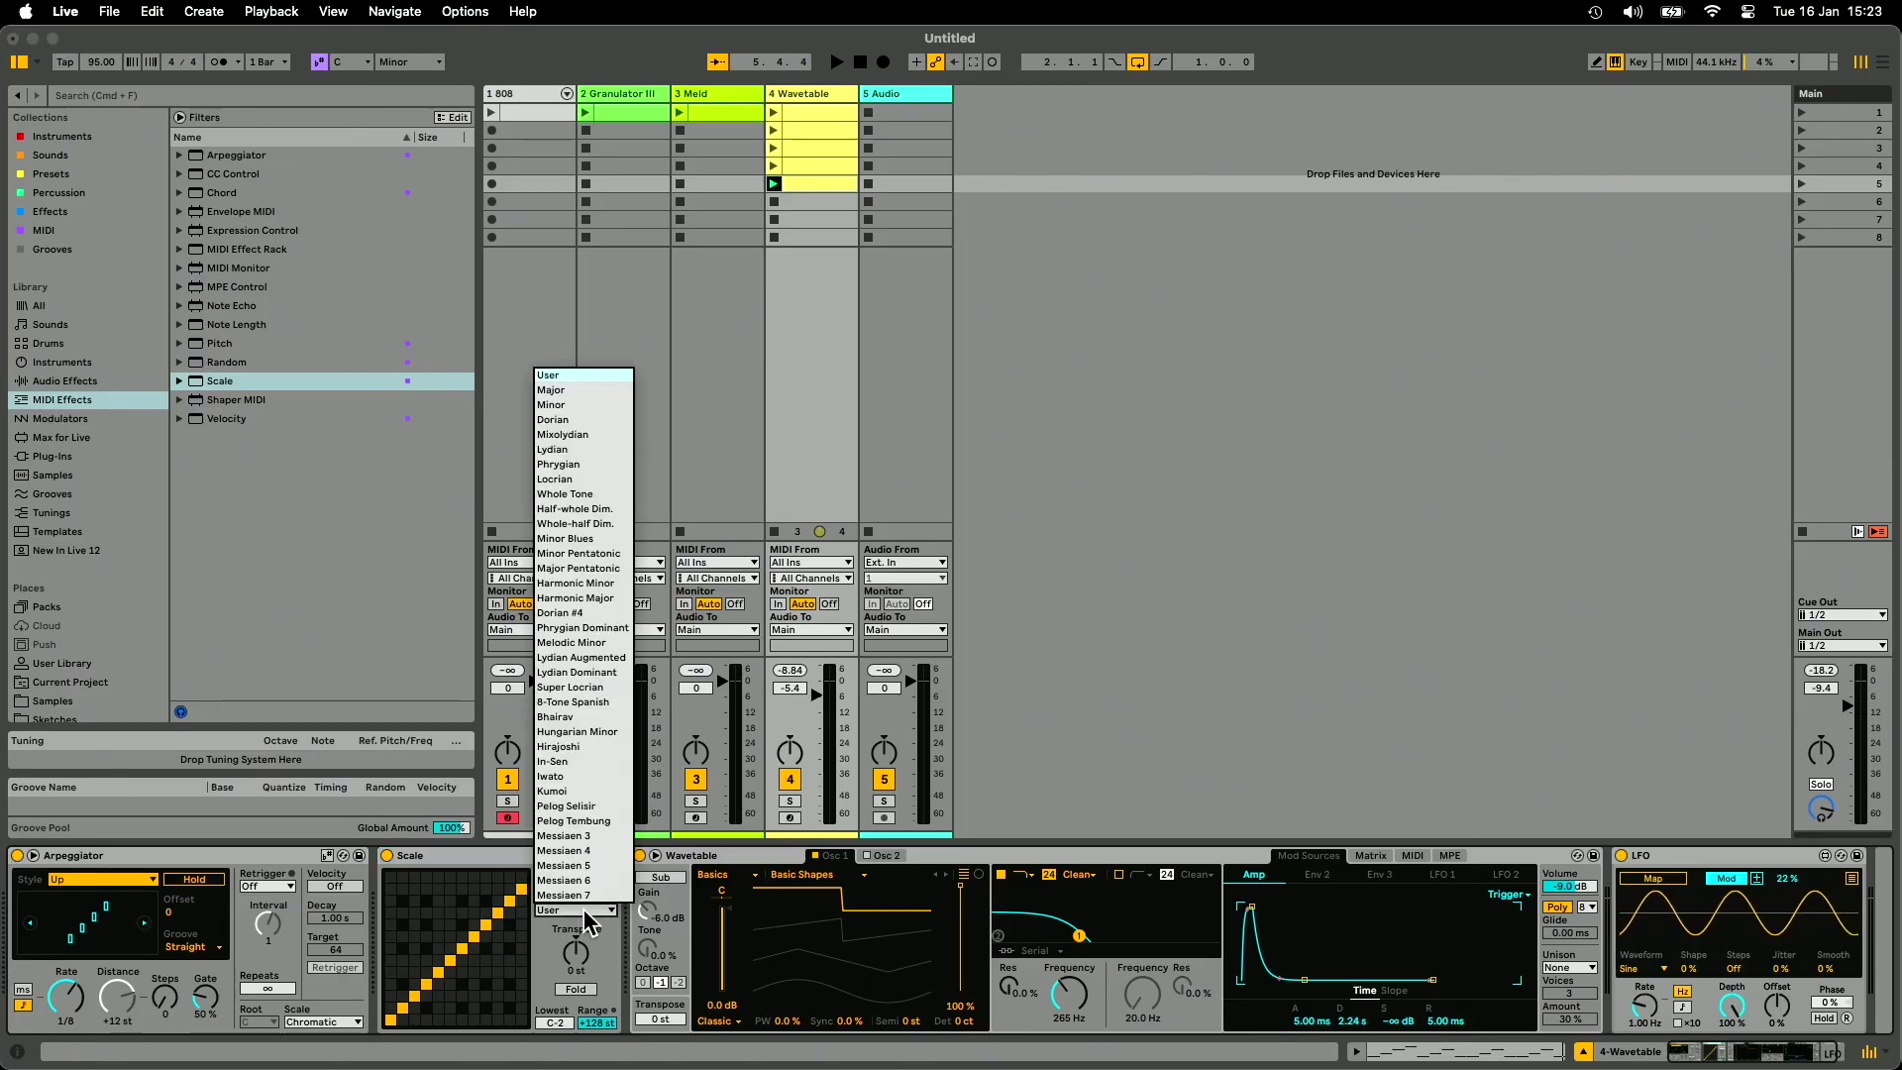
pyautogui.click(568, 404)
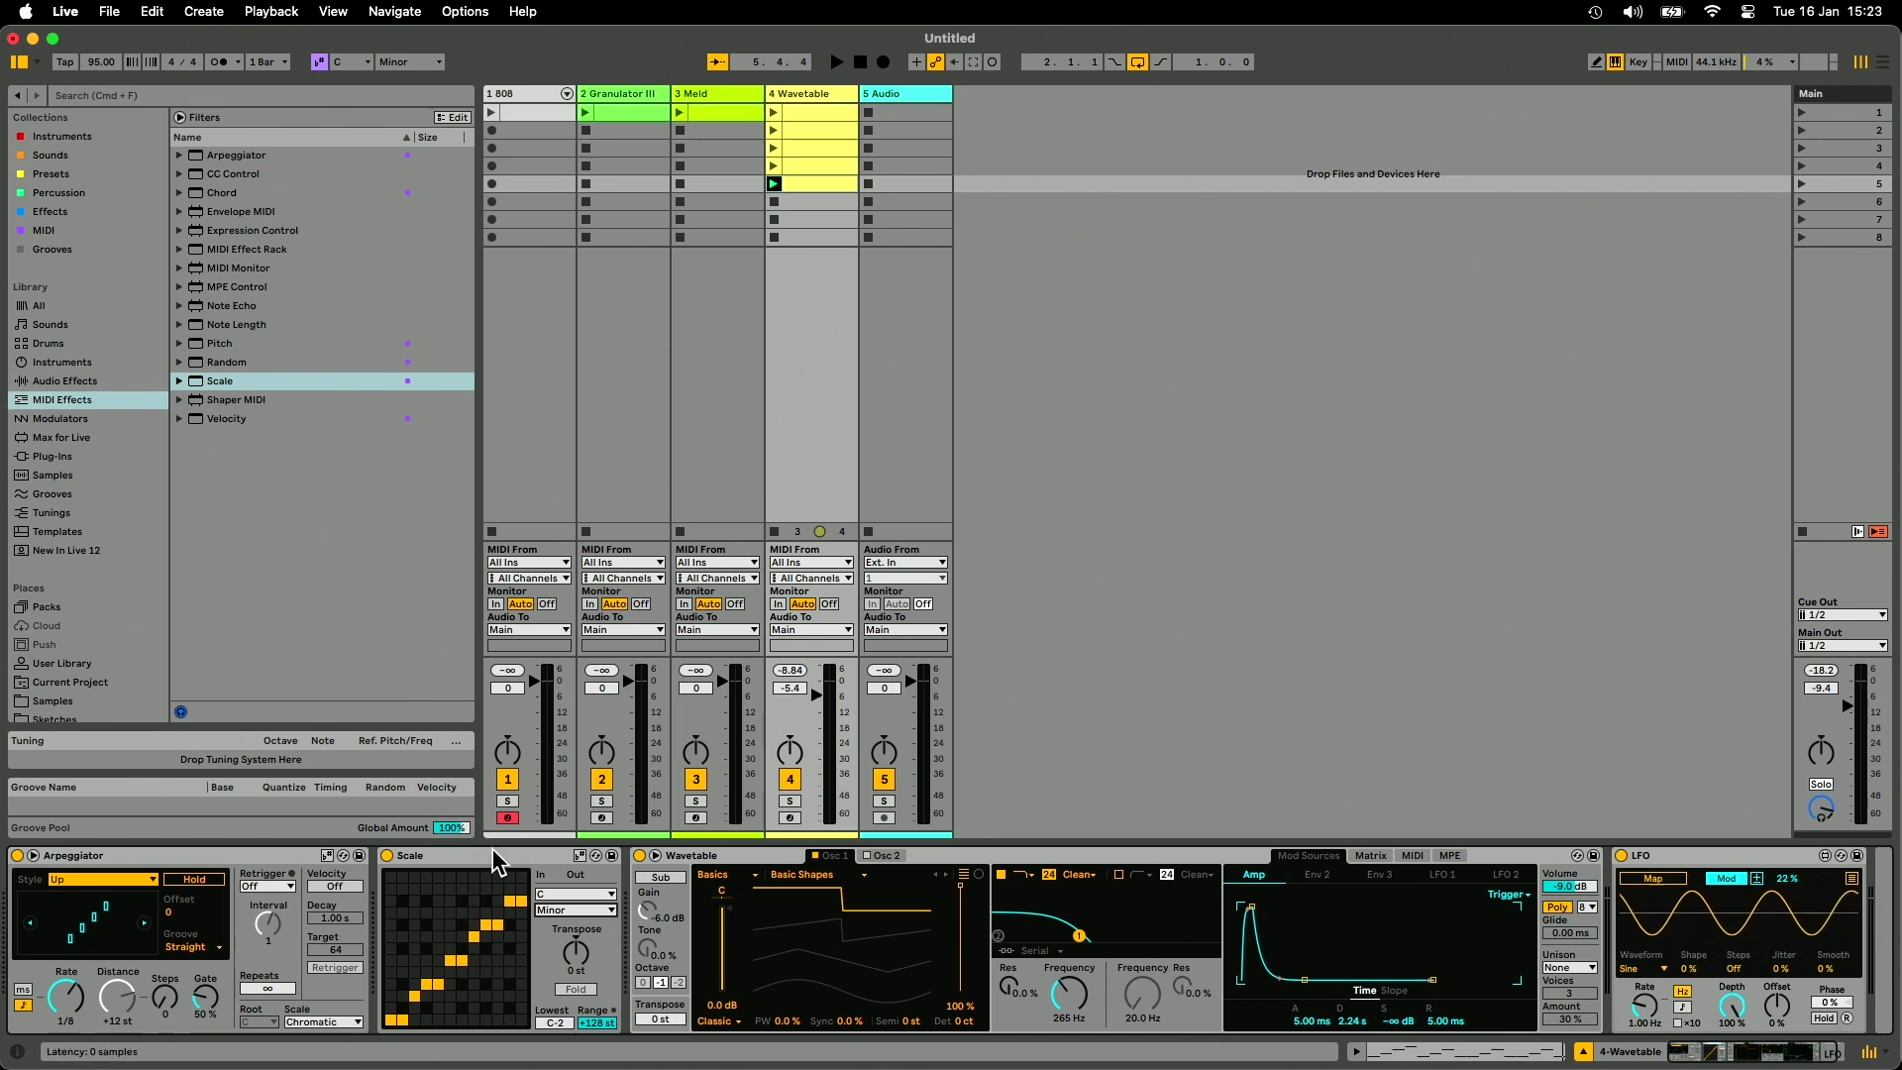
pyautogui.click(580, 856)
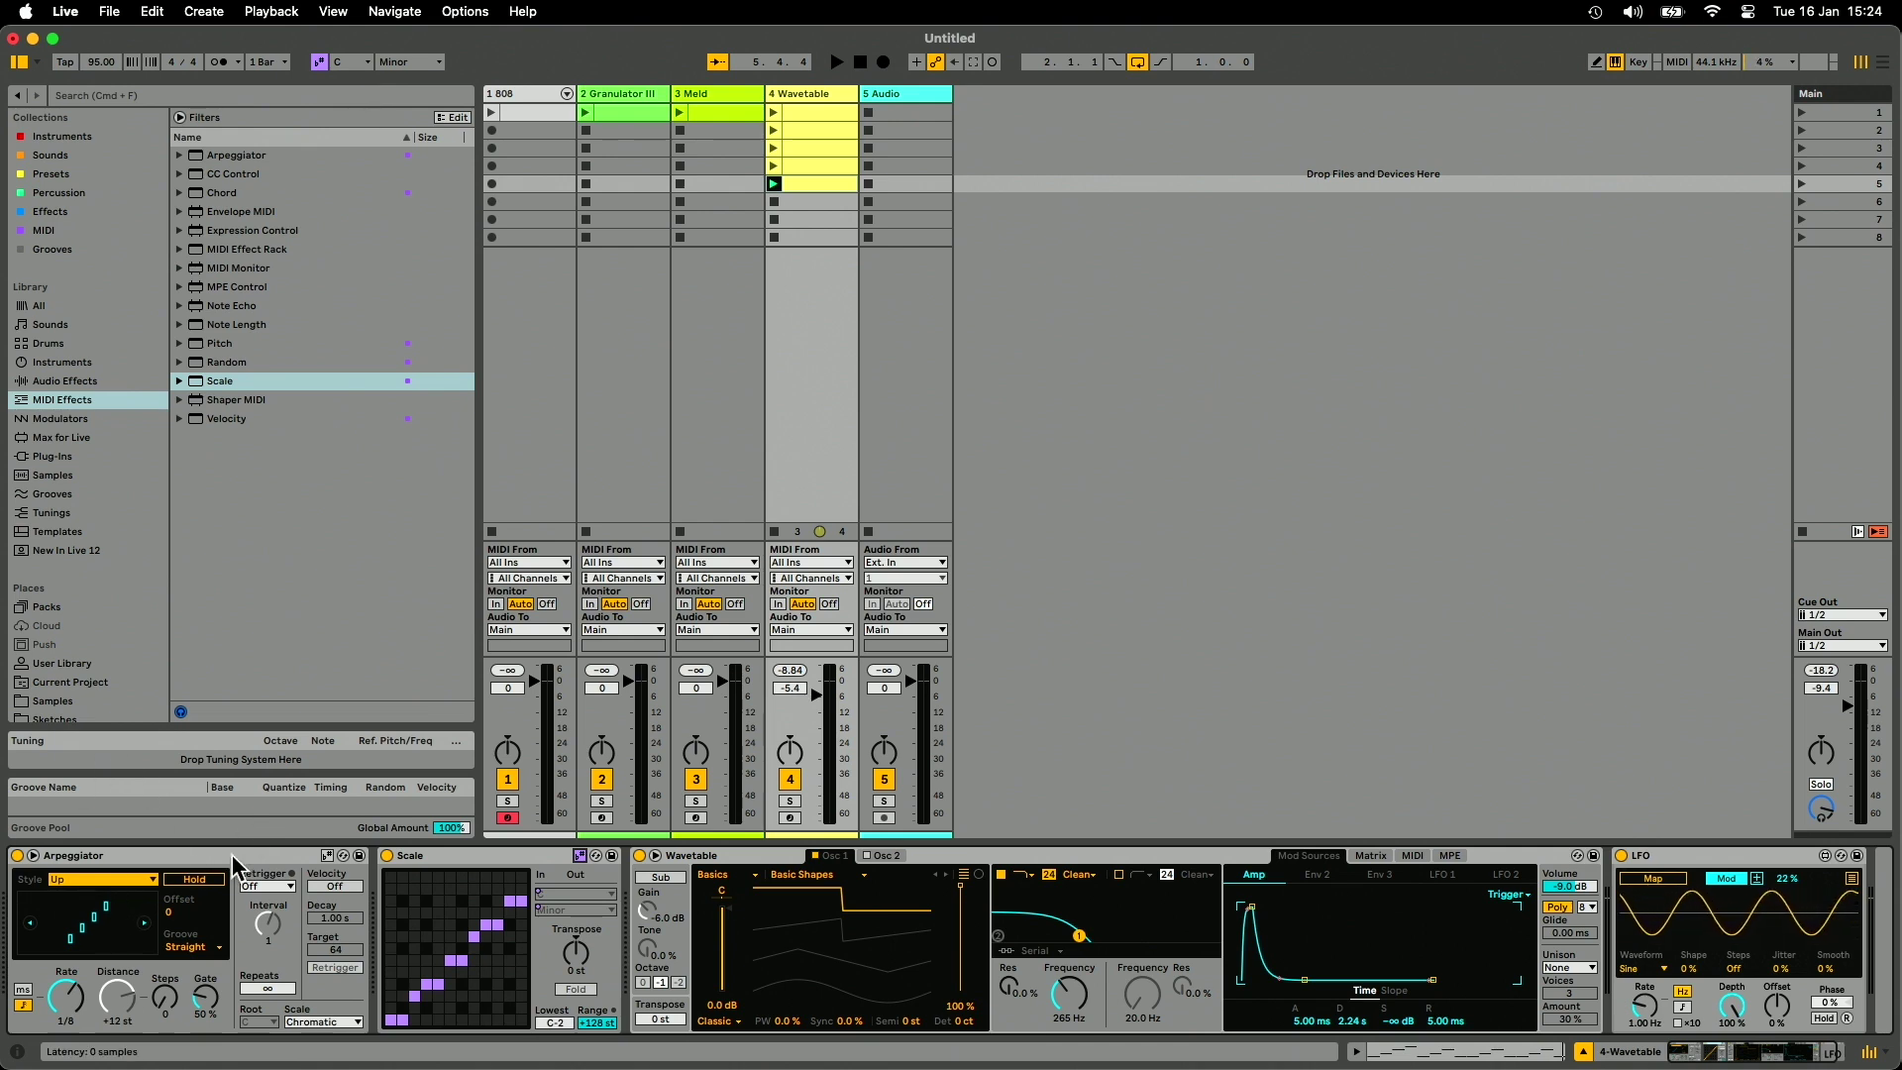
pyautogui.click(327, 857)
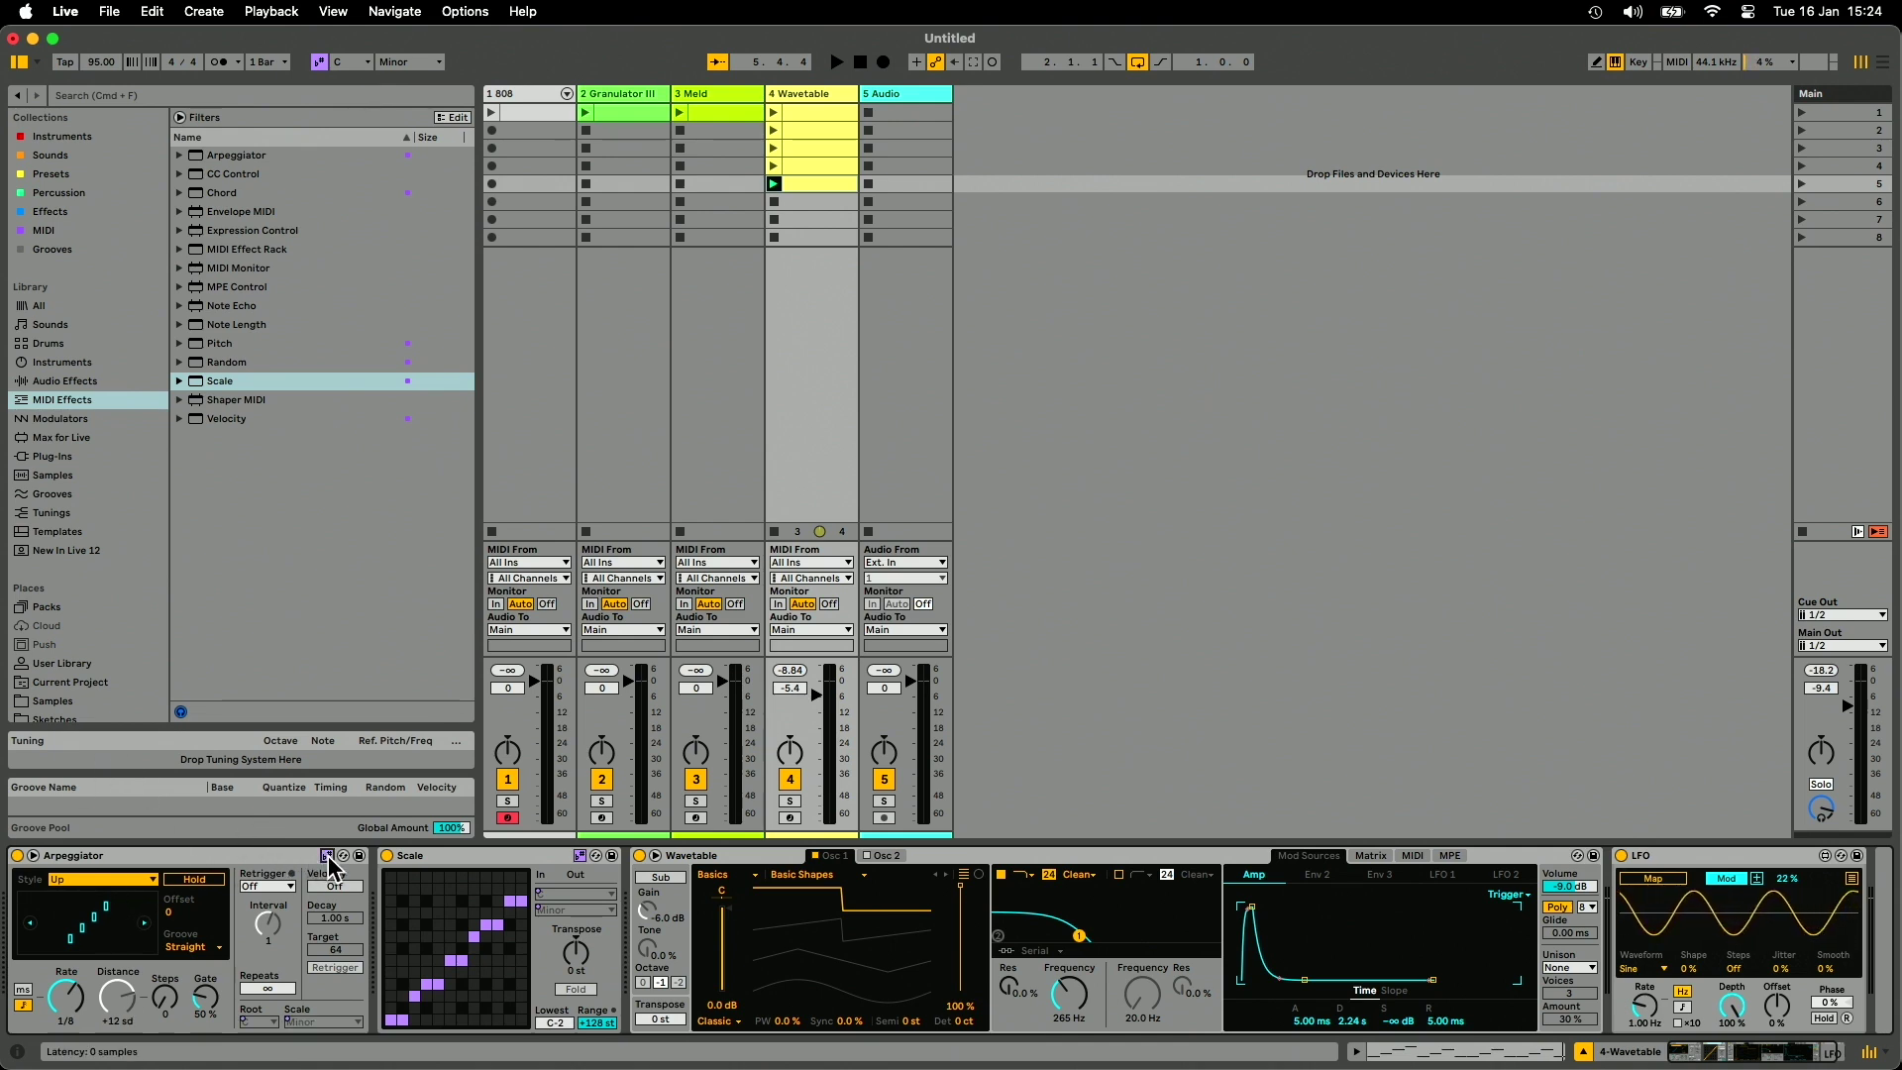
pyautogui.click(327, 857)
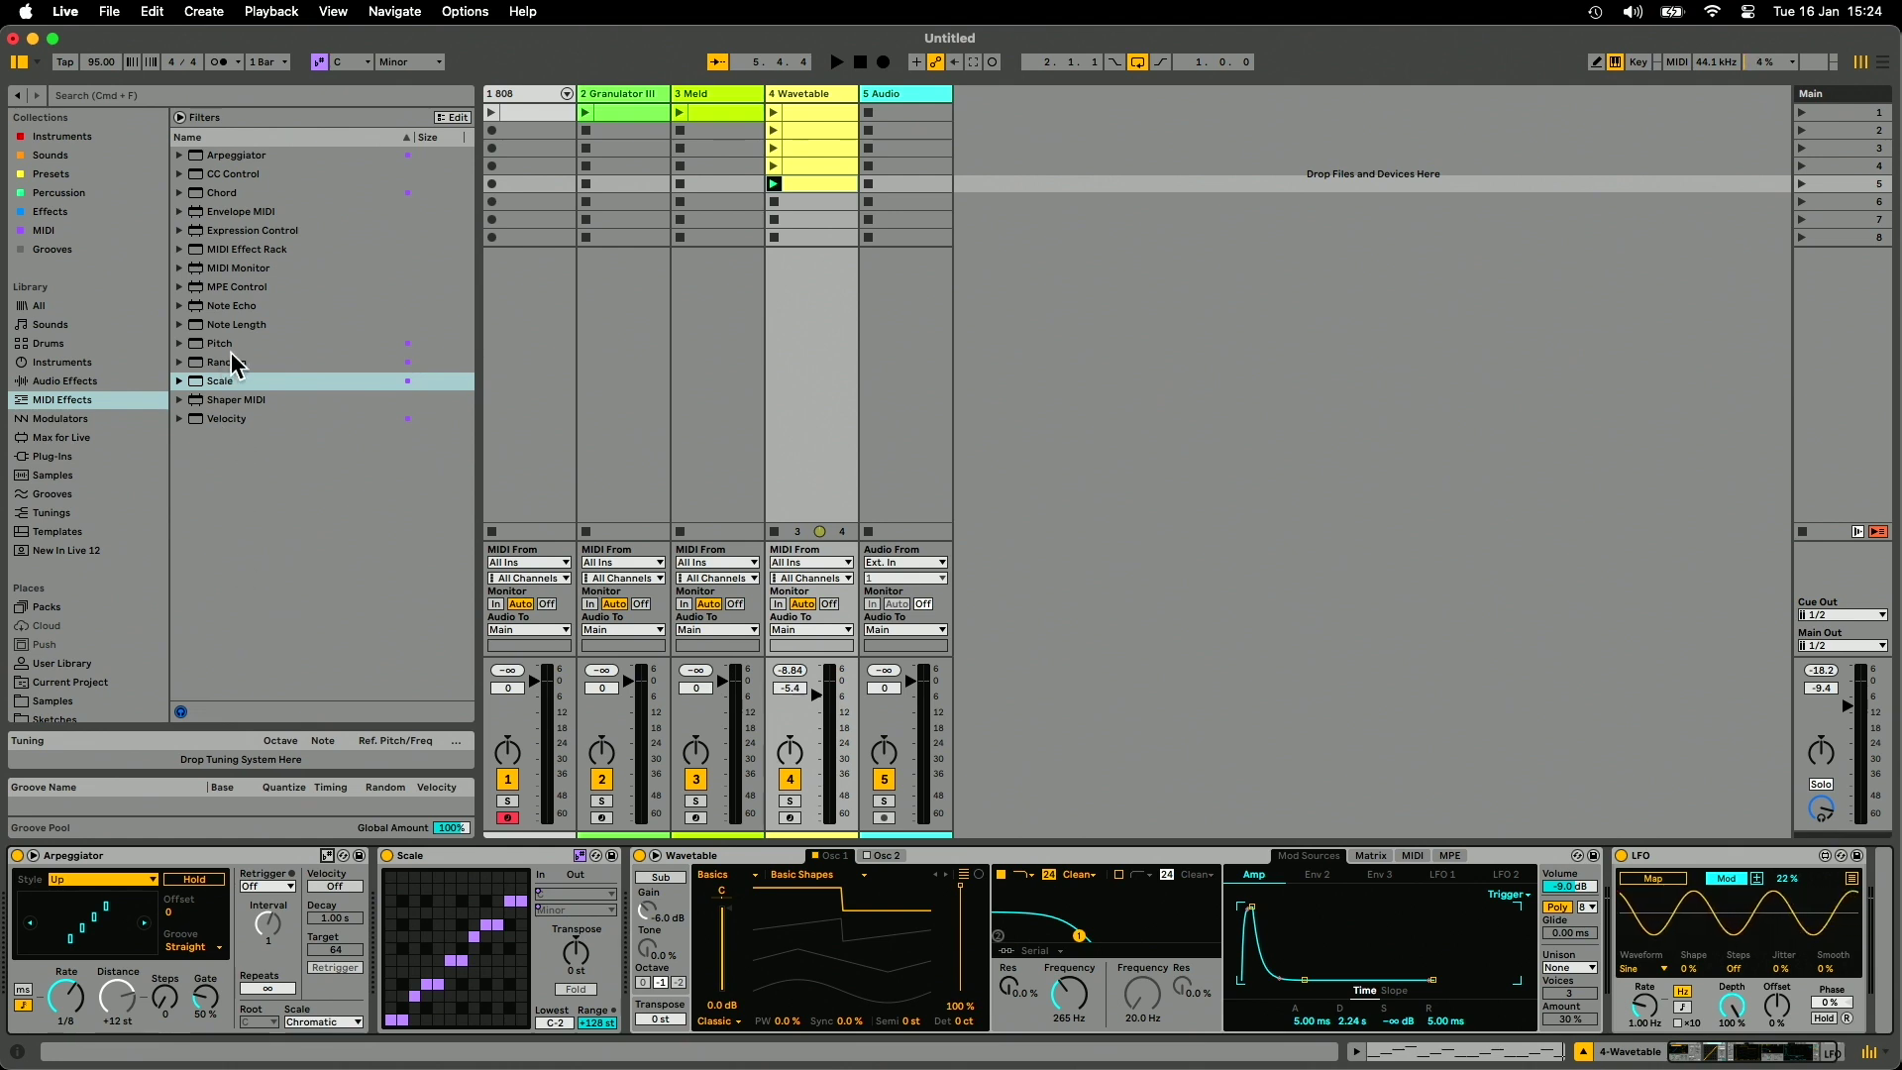
# Insert Random first on the armed Wavetable track, test a note, bypass the Arpeggiator, and set Chance to 55%.
pyautogui.moveTo(238, 365); pyautogui.dragTo(51, 915)
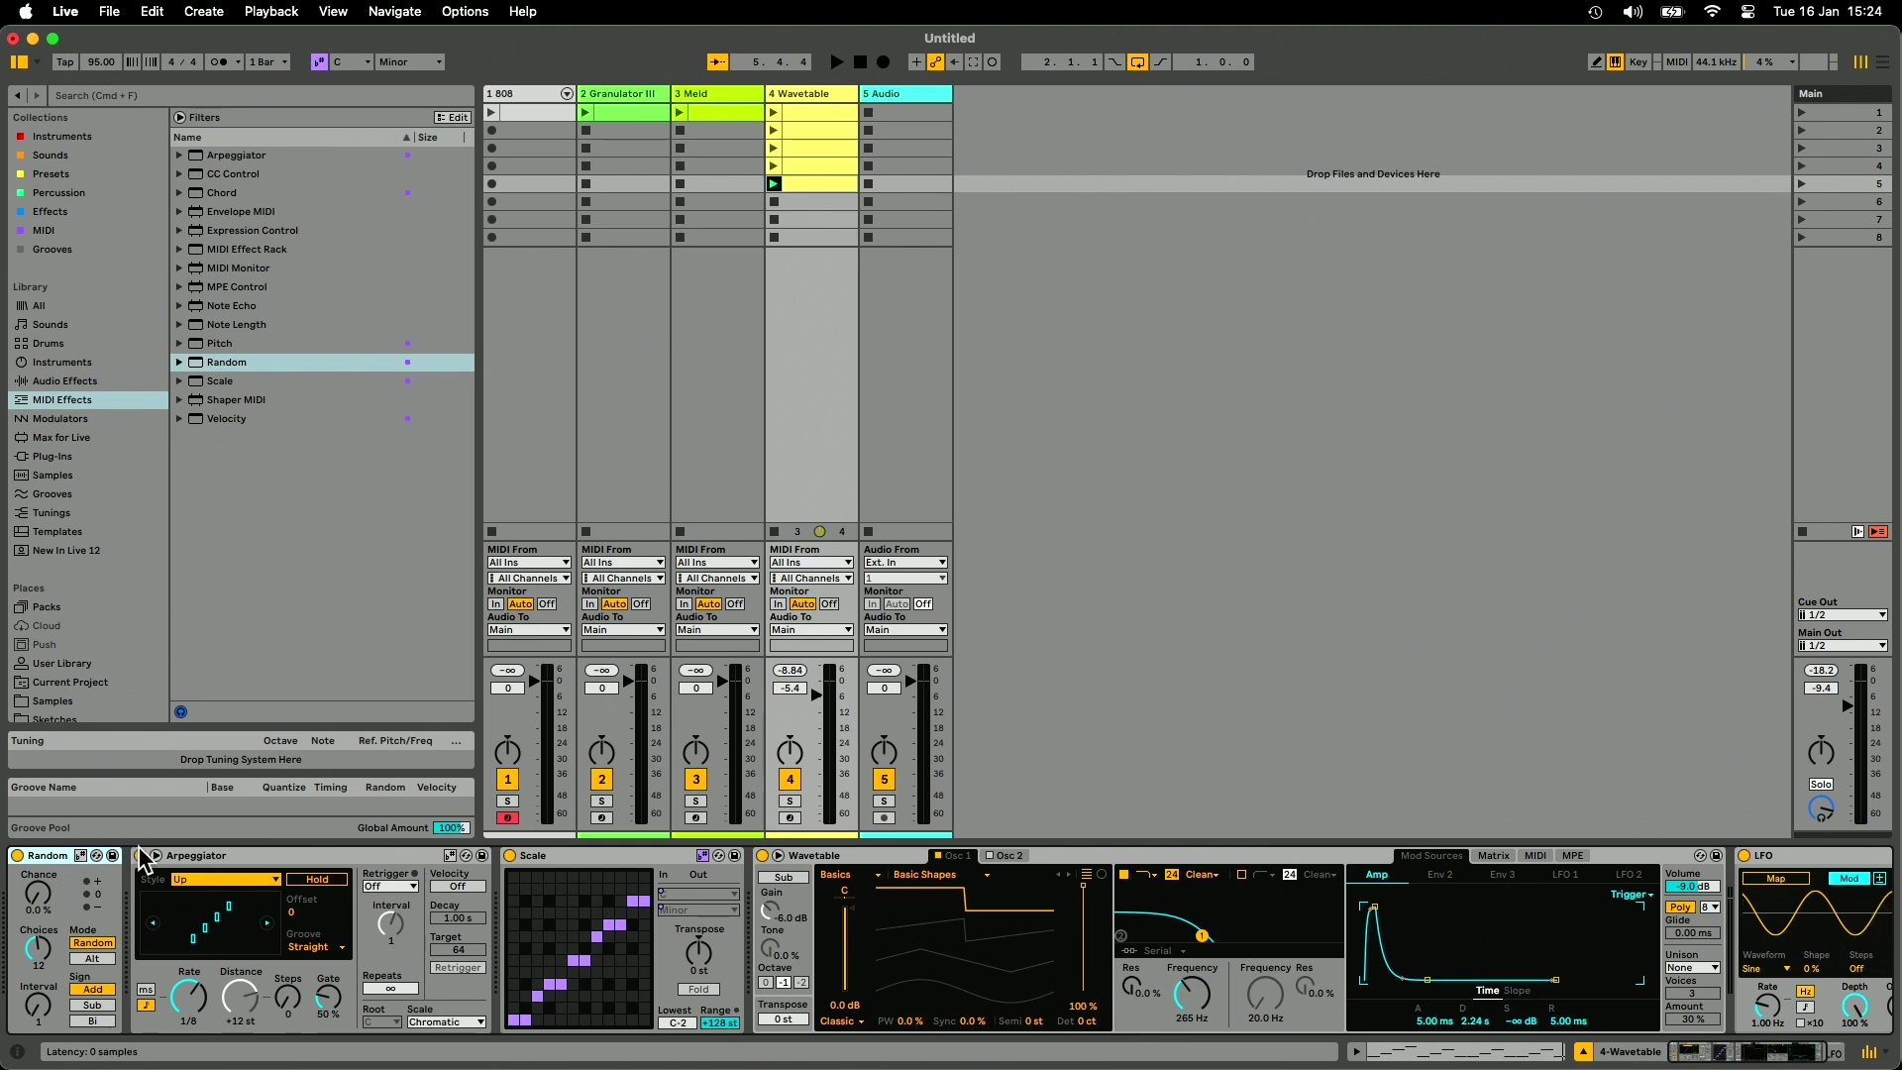
pyautogui.click(789, 817)
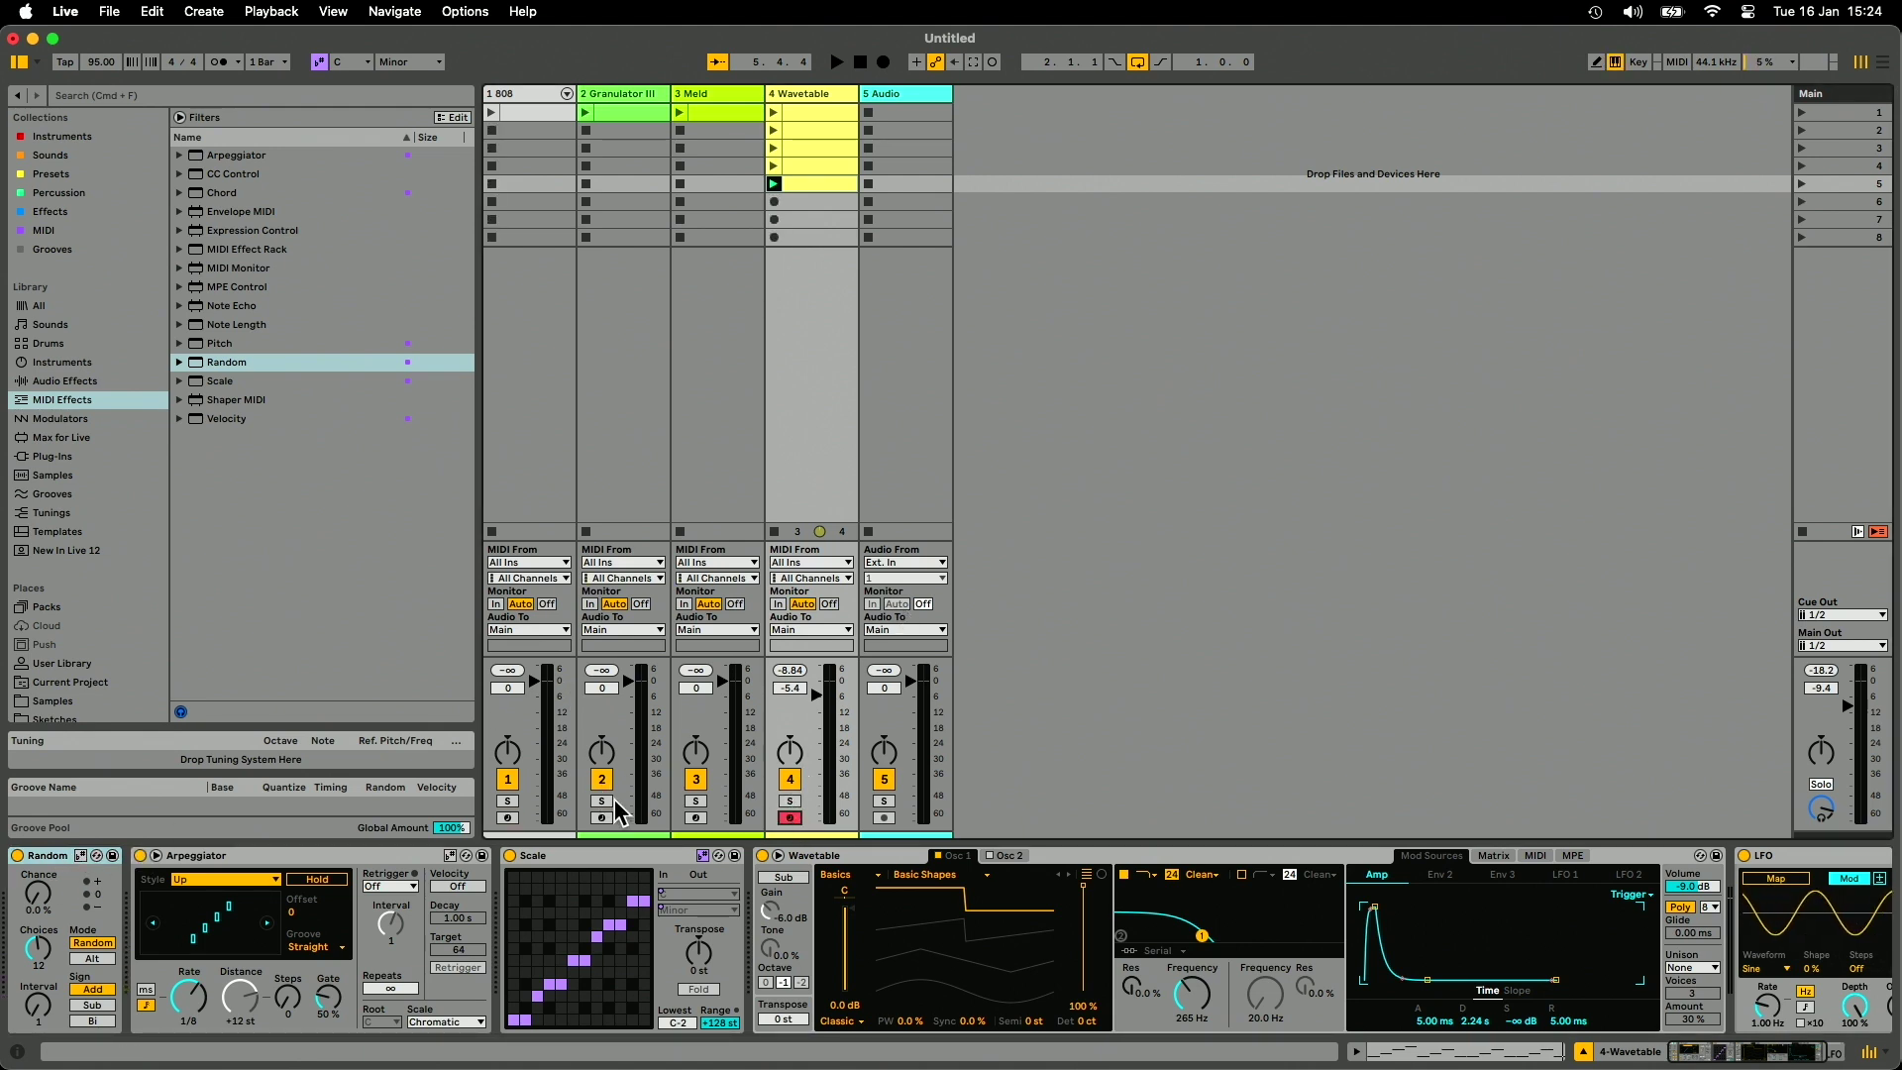
pyautogui.press('a')
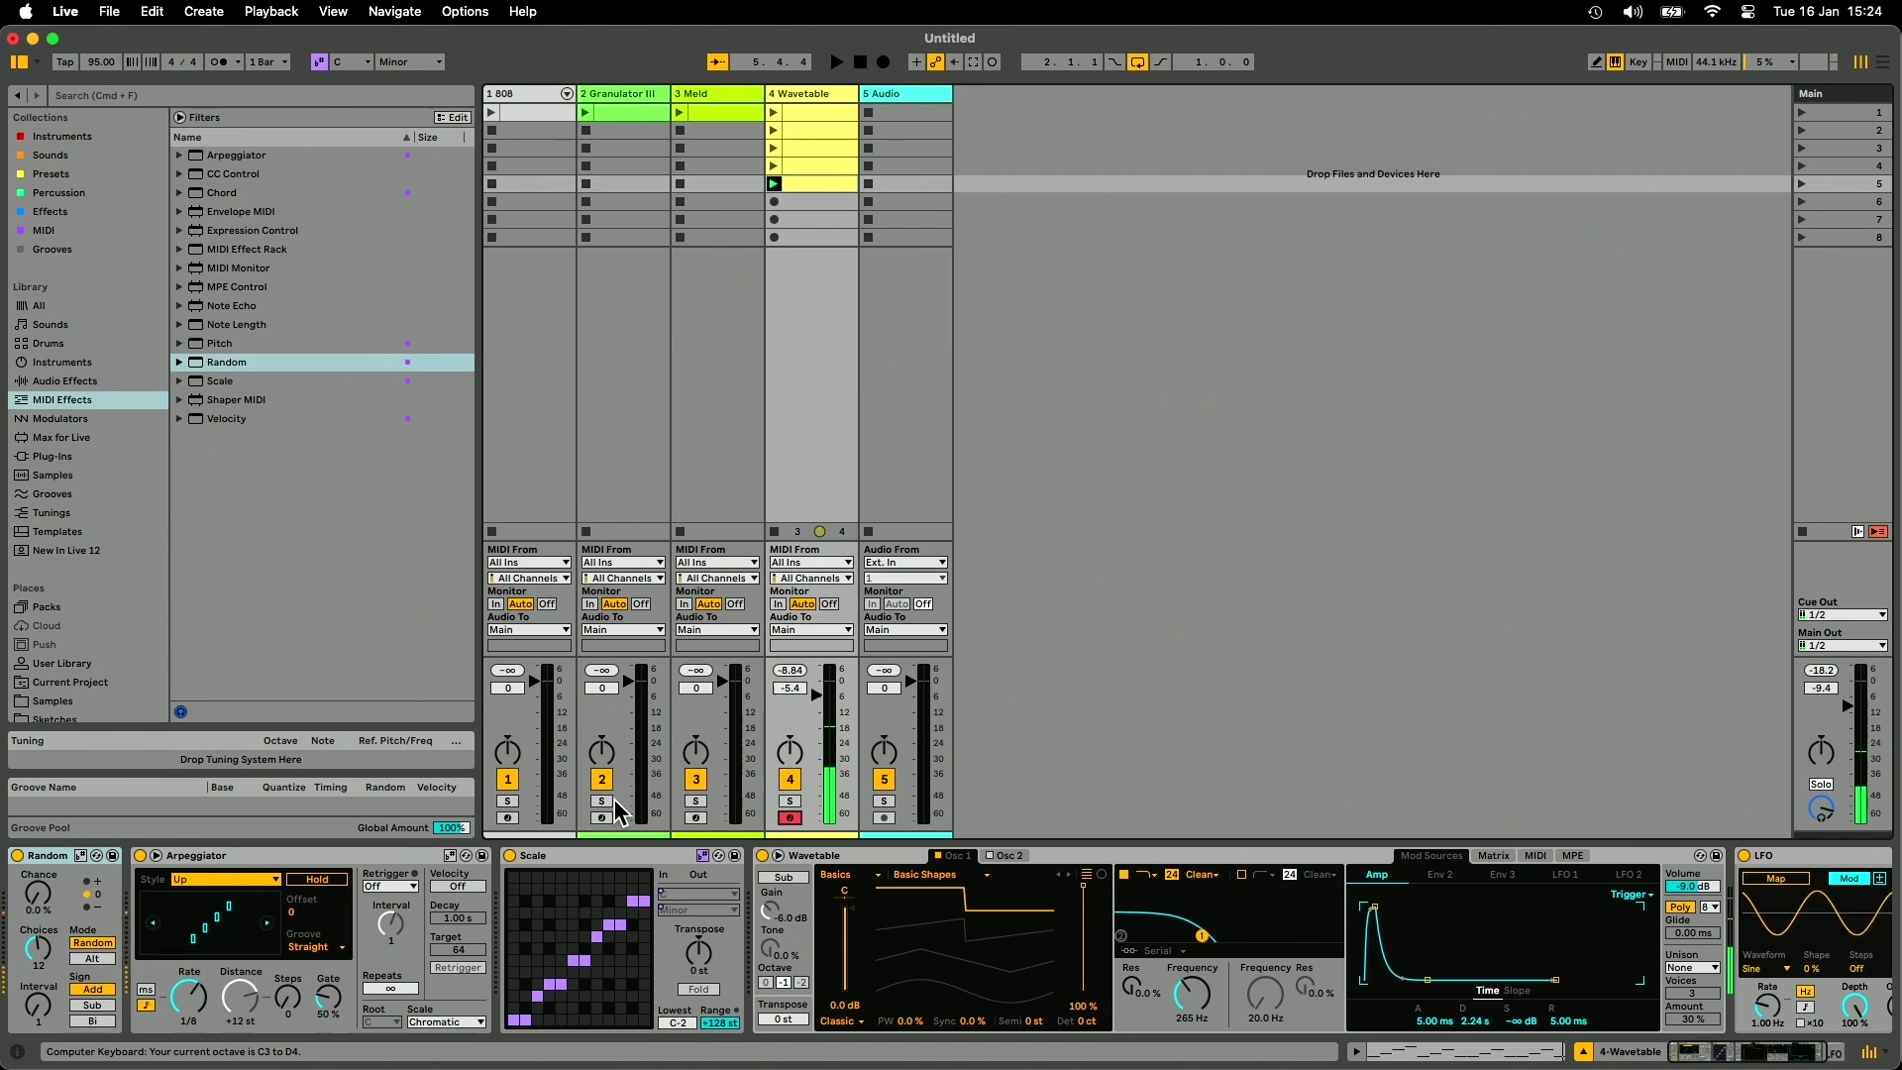
pyautogui.click(141, 856)
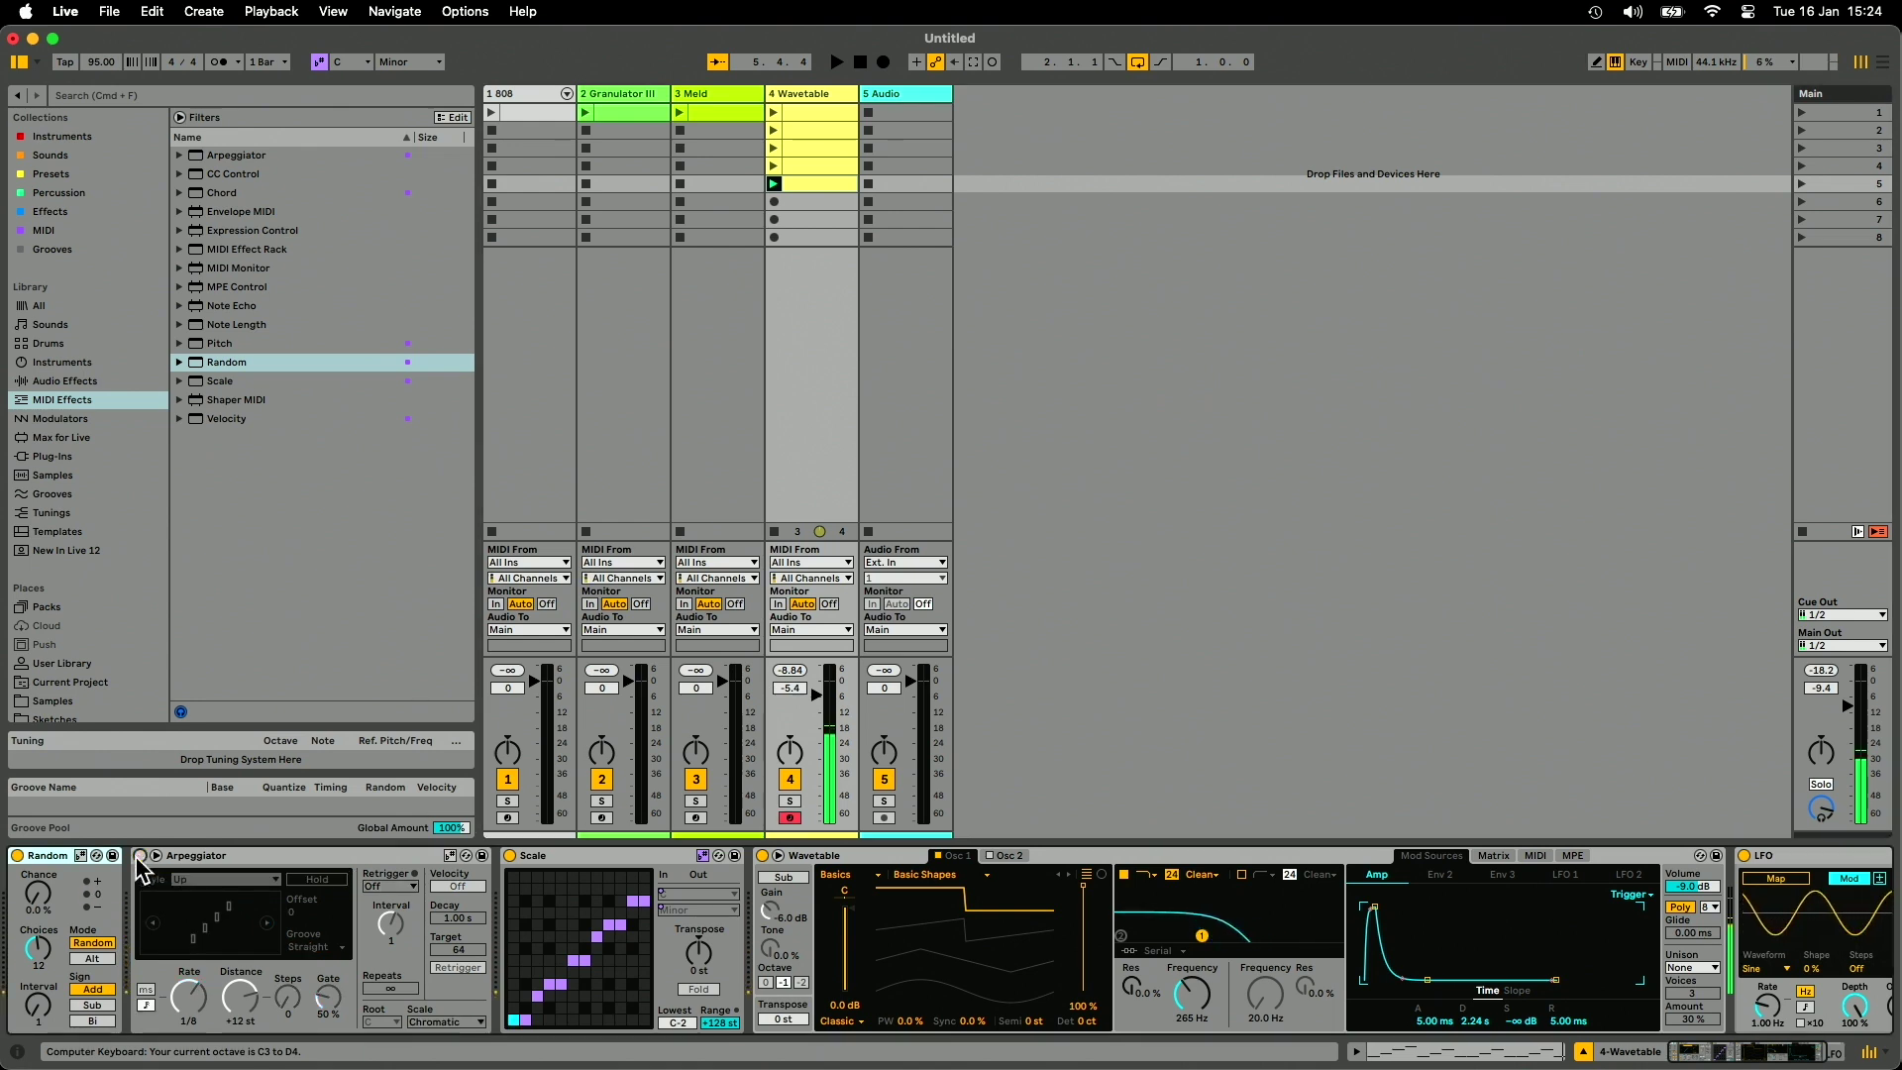
pyautogui.moveTo(37, 894)
pyautogui.mouseDown()
pyautogui.moveTo(42, 837)
pyautogui.moveTo(45, 912)
pyautogui.mouseUp()
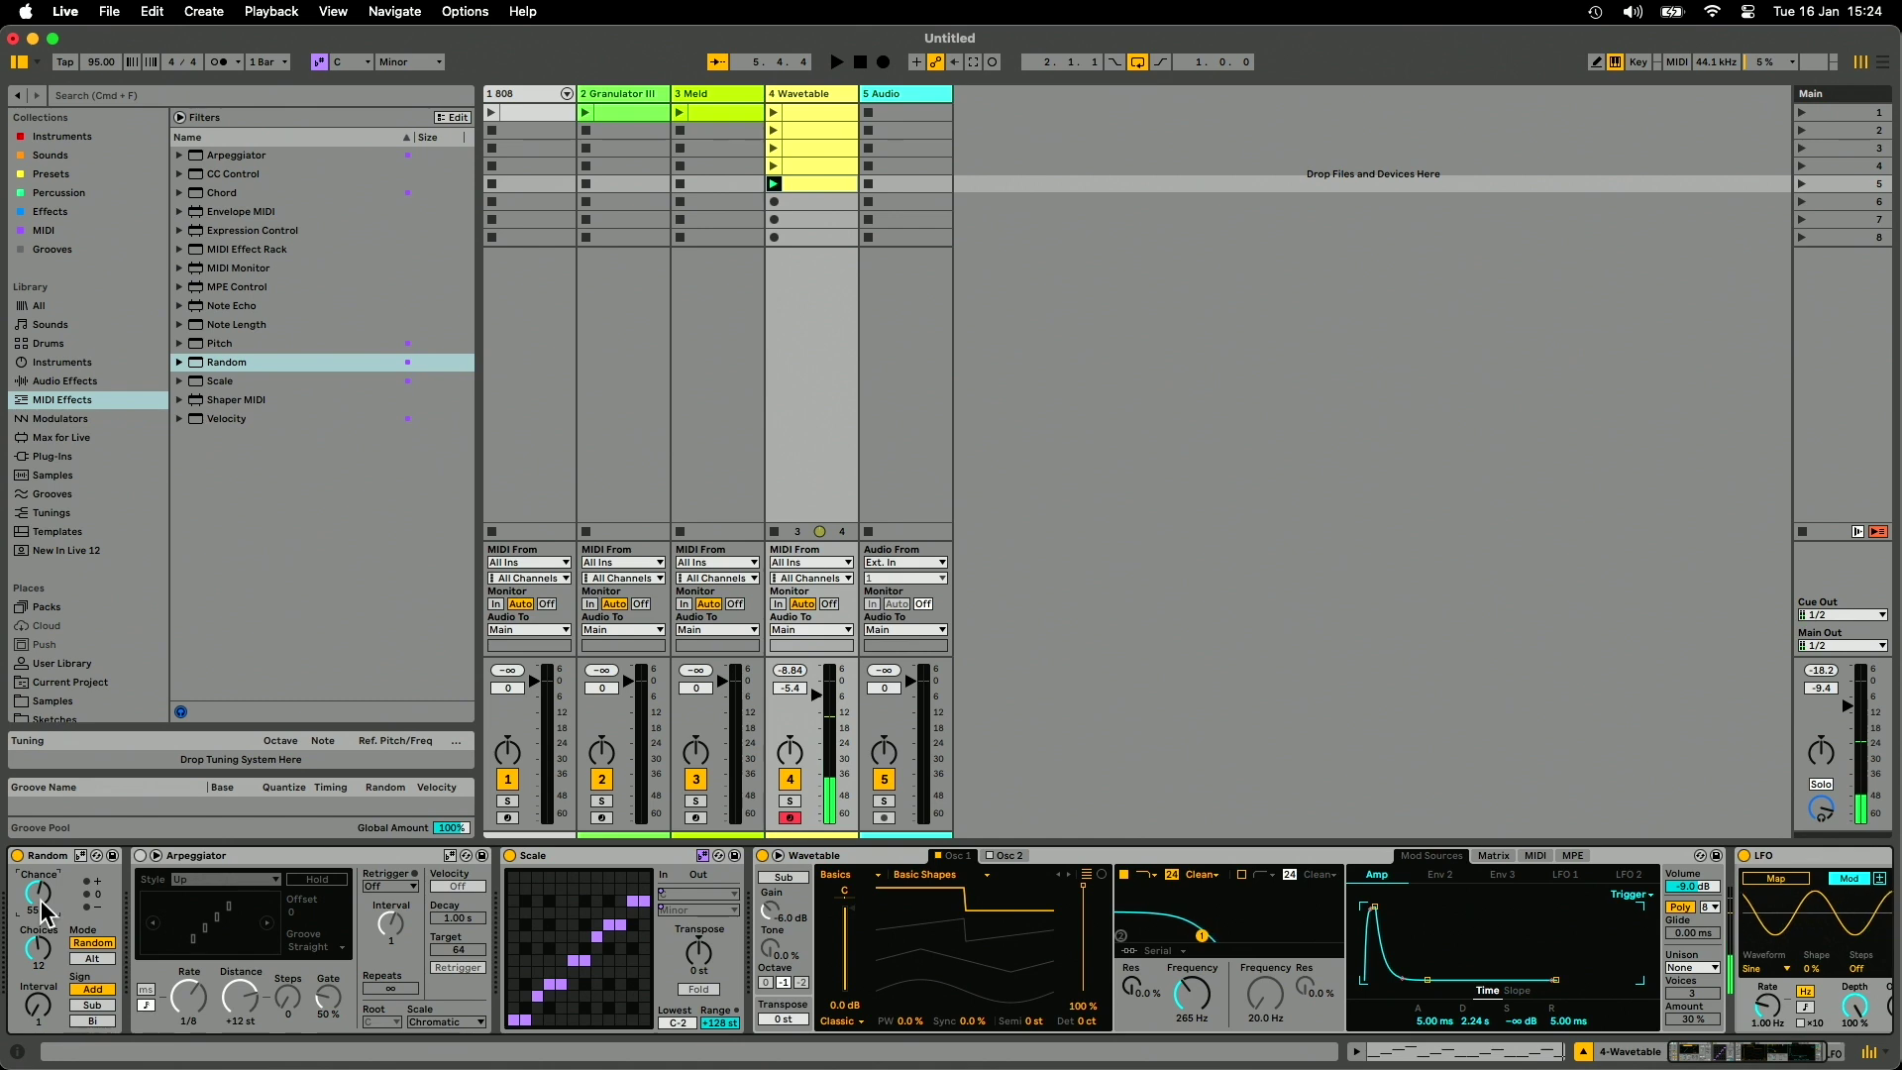